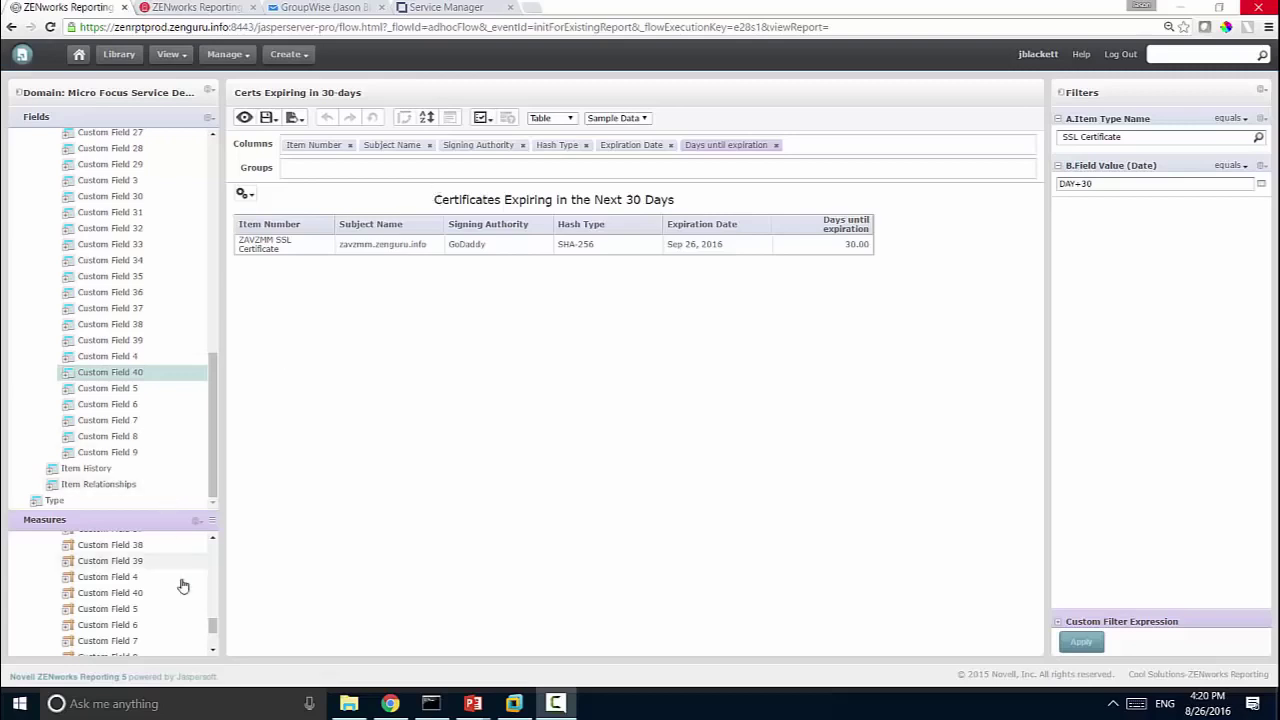
Step: Inspect the Days until expiration formula (ElapsedDays, Today()) and the date filter choices, leaving both unchanged
{"action": "left_click_drag", "start_coordinate": [213, 628], "coordinate": [216, 650]}
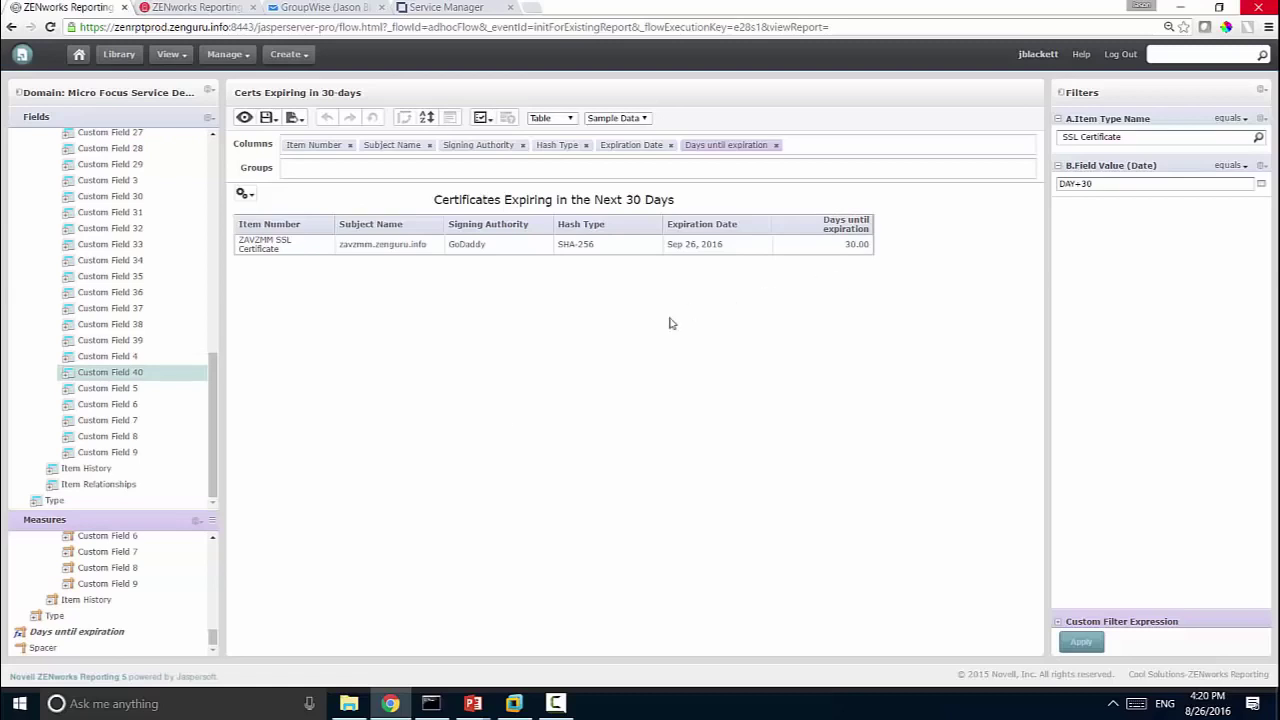
{"action": "right_click", "coordinate": [116, 638]}
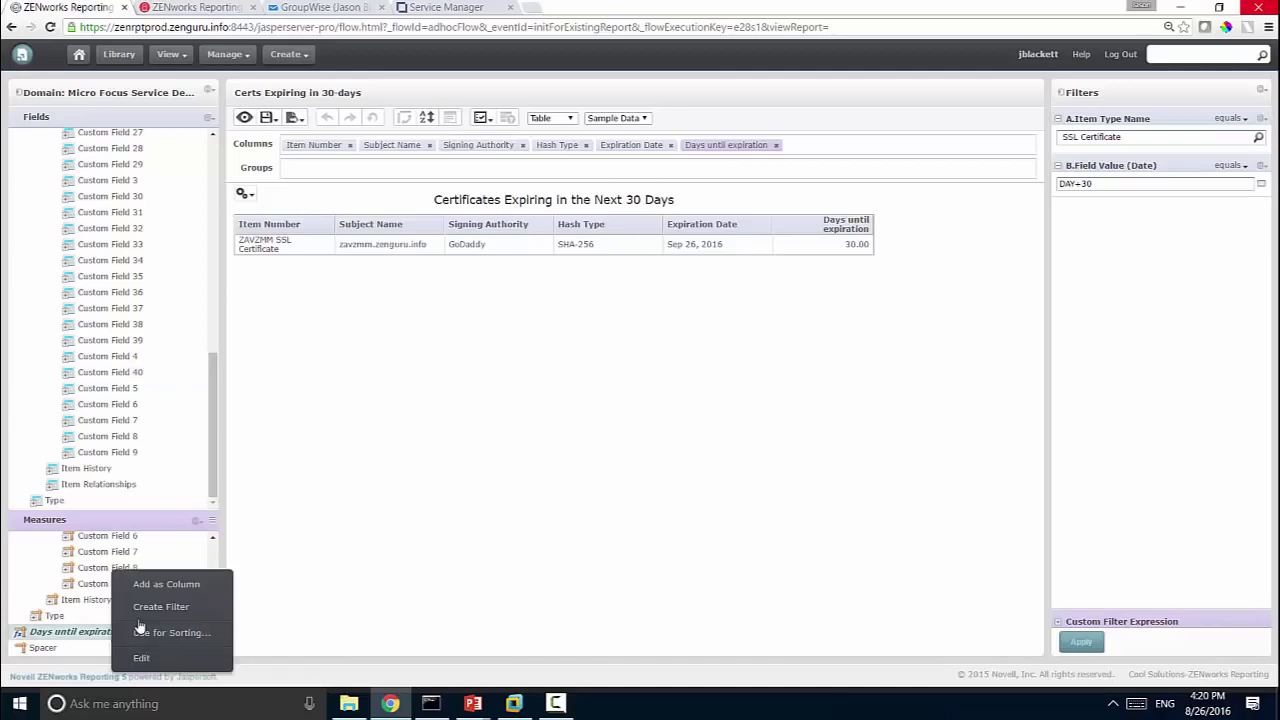
{"action": "left_click", "coordinate": [141, 657]}
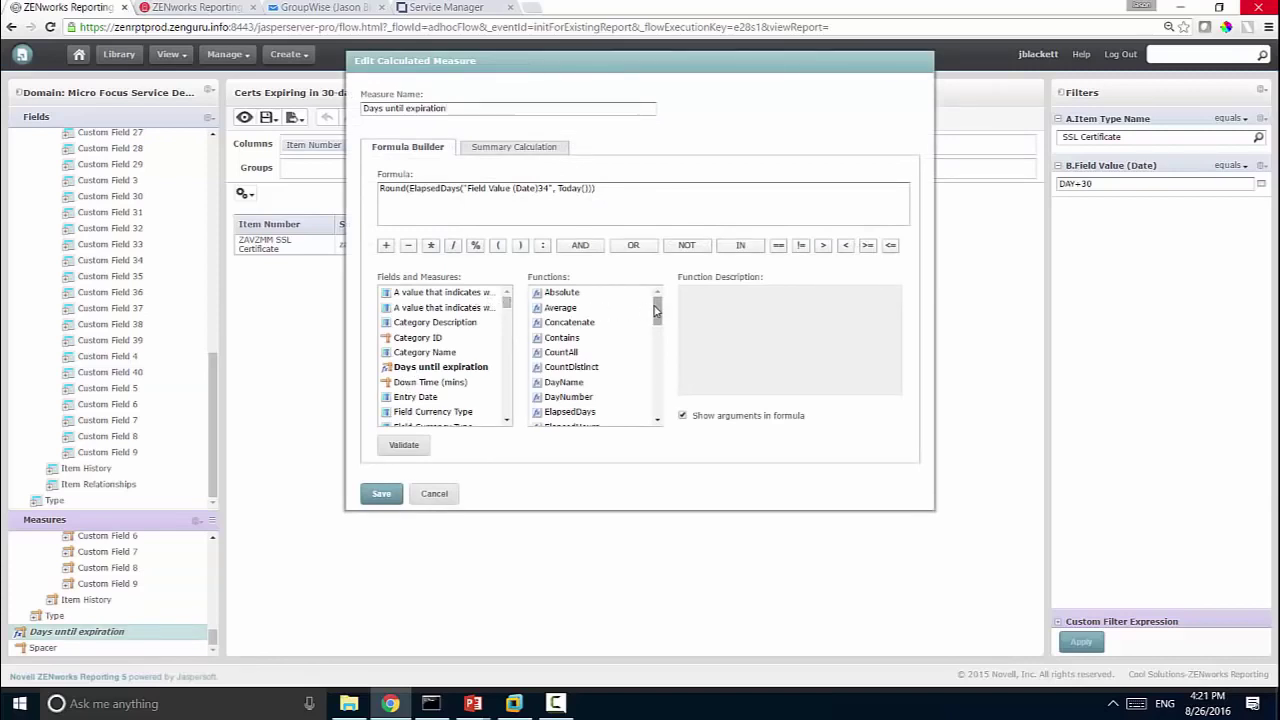
{"action": "left_click_drag", "start_coordinate": [655, 311], "coordinate": [656, 333]}
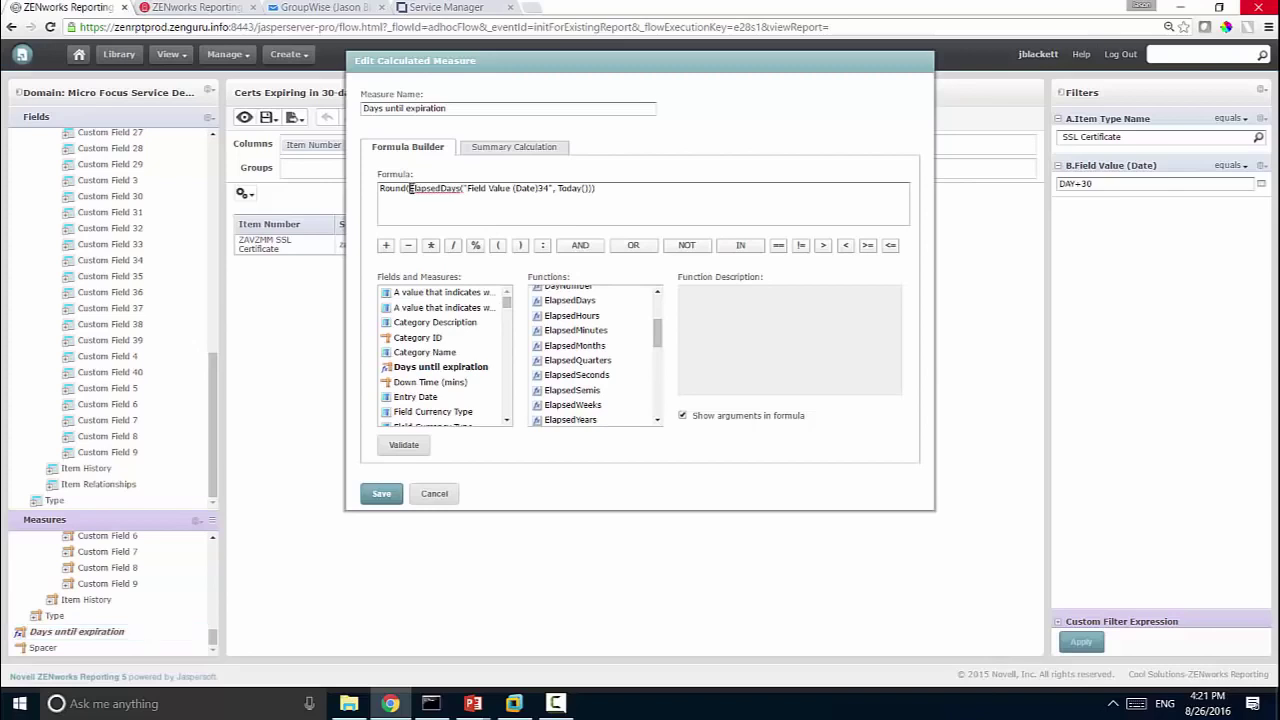
{"action": "left_click_drag", "start_coordinate": [411, 188], "coordinate": [548, 194]}
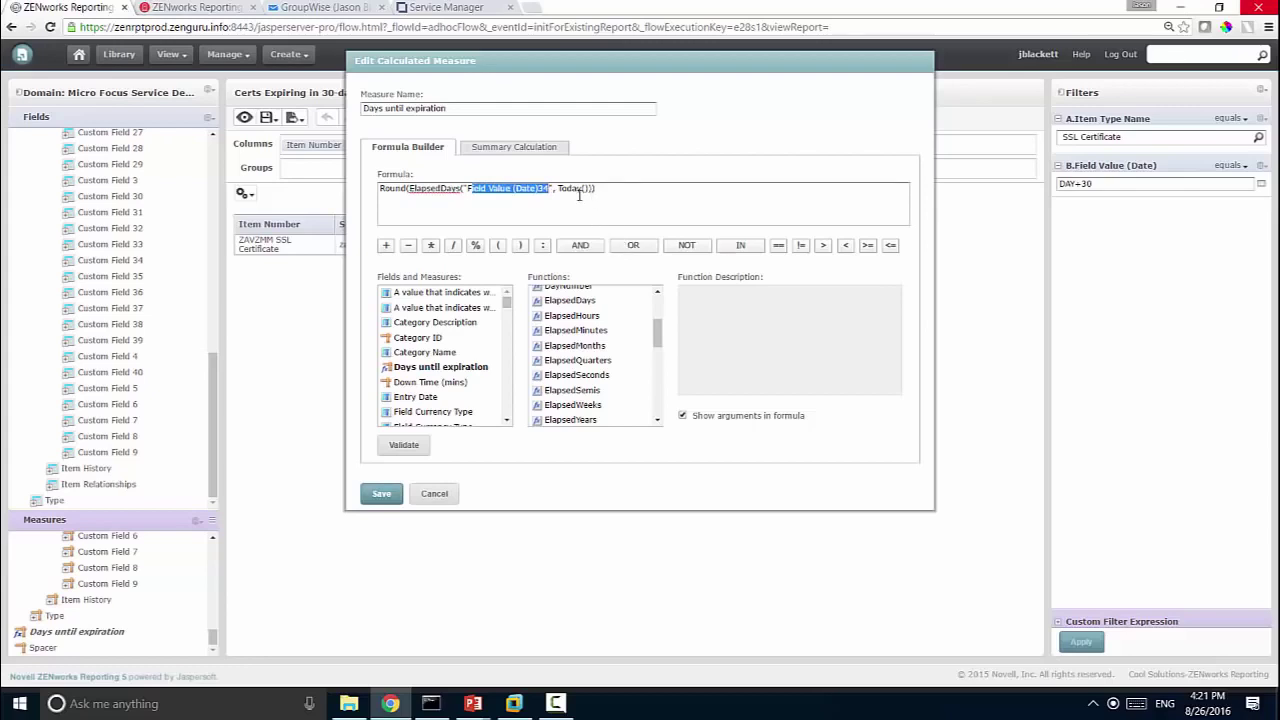
{"action": "left_click_drag", "start_coordinate": [557, 189], "coordinate": [596, 189]}
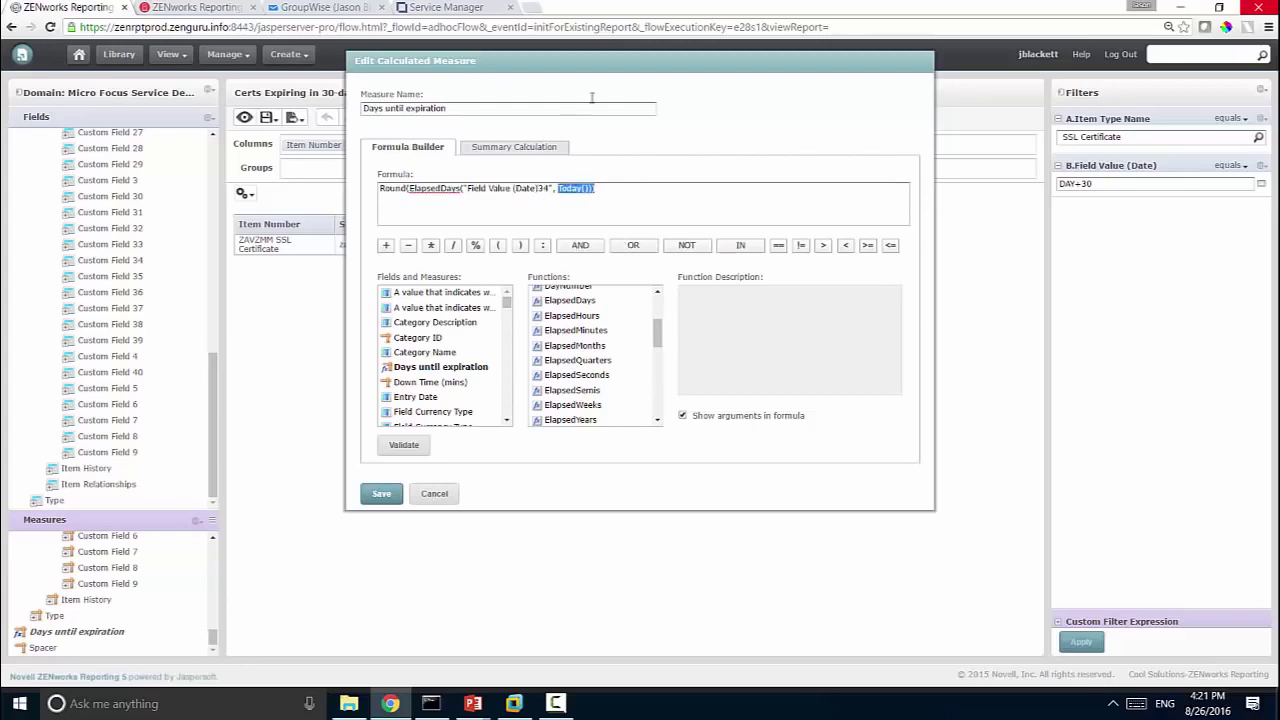
{"action": "left_click", "coordinate": [436, 494]}
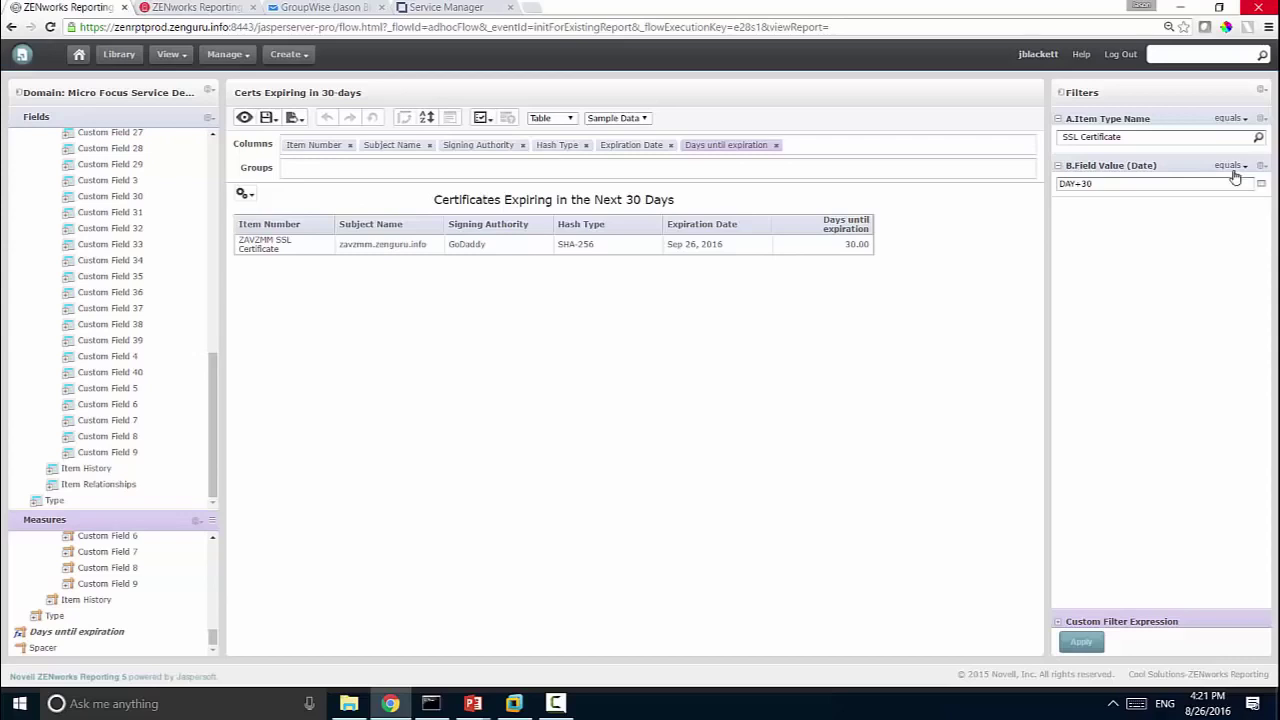
{"action": "left_click", "coordinate": [1234, 172]}
Step: From the Library, open scheduling for the Certs Expiring in 30-days Report
{"action": "left_click", "coordinate": [270, 118]}
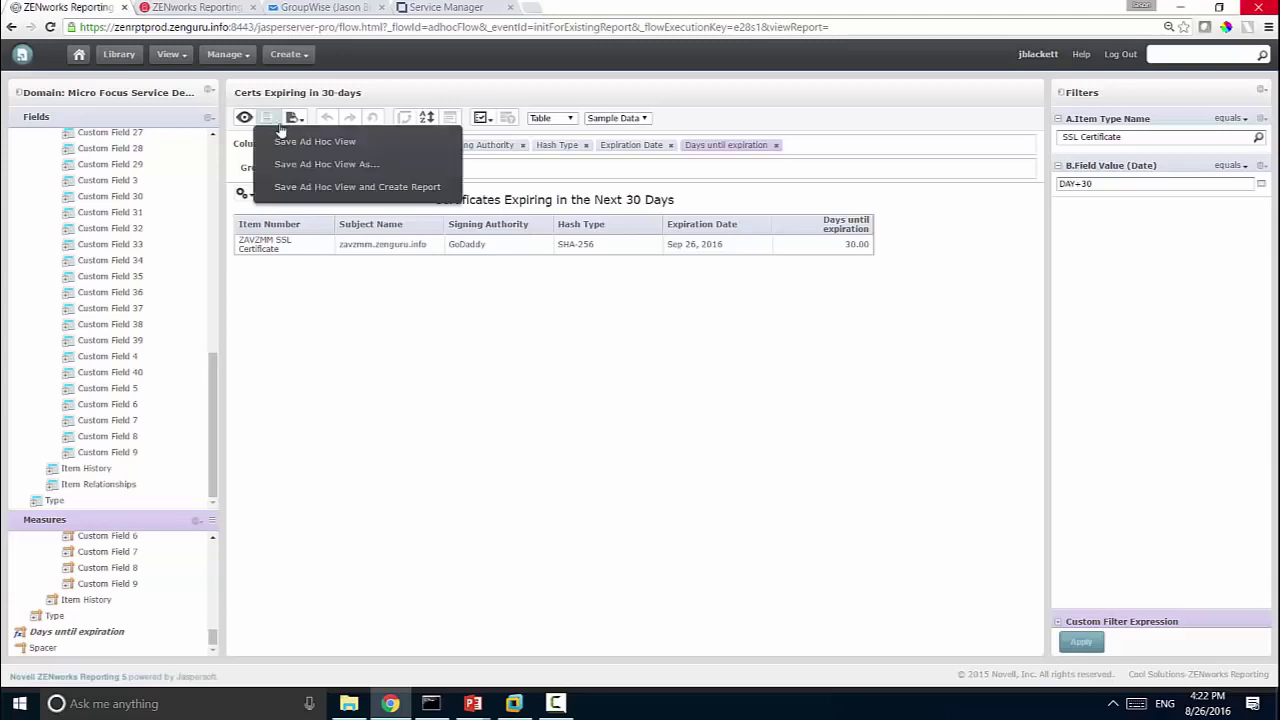
{"action": "left_click", "coordinate": [118, 54]}
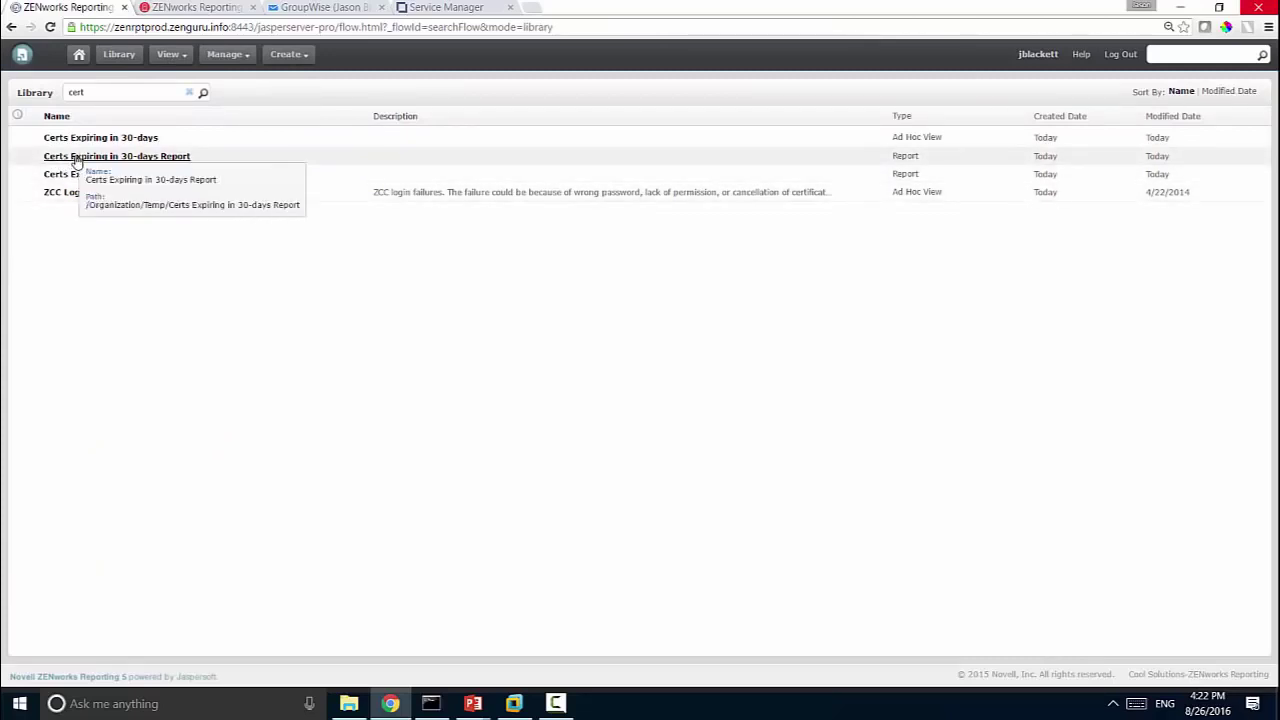
{"action": "right_click", "coordinate": [75, 160]}
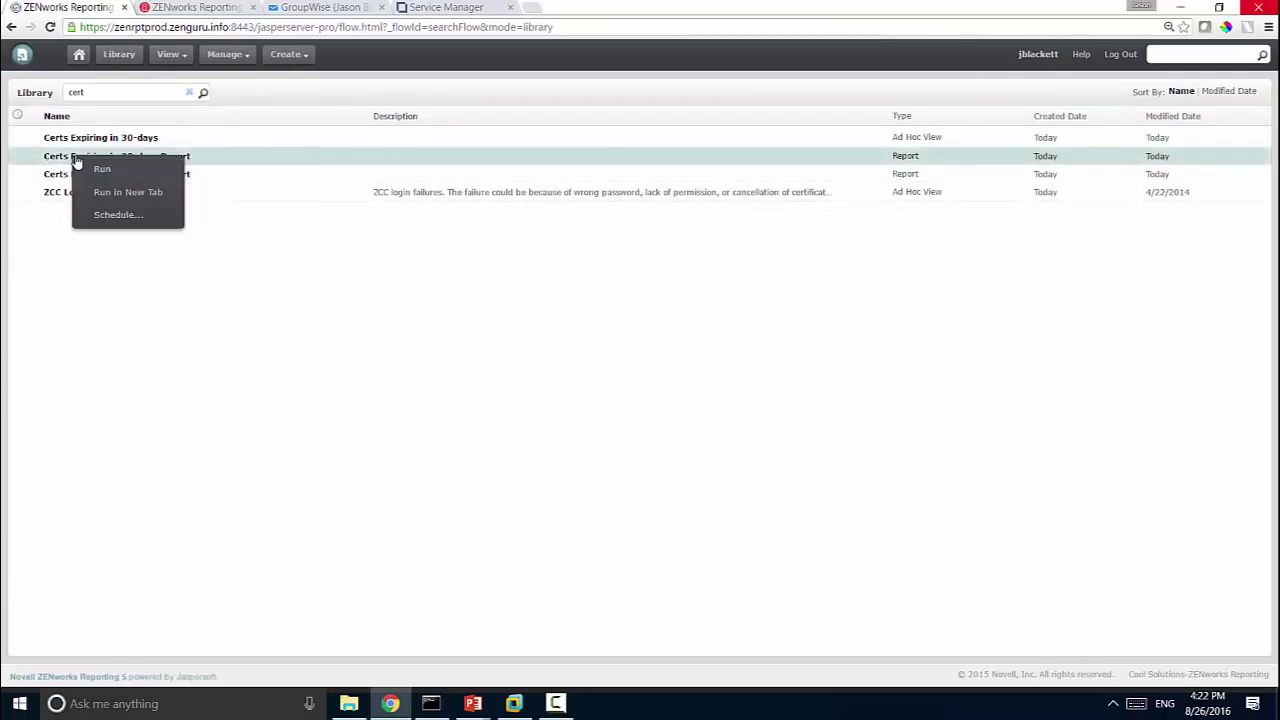
{"action": "left_click", "coordinate": [111, 217]}
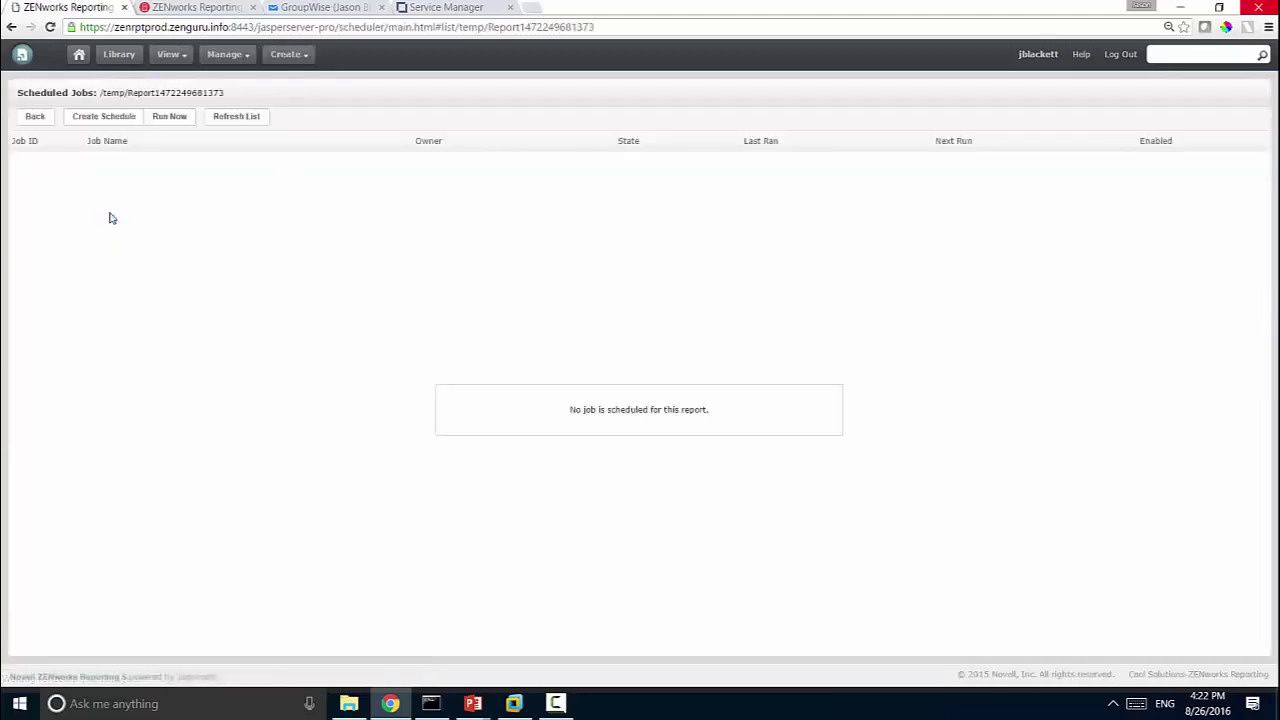
Step: Create a new schedule with Simple recurrence repeating every 1 day
{"action": "left_click", "coordinate": [95, 121]}
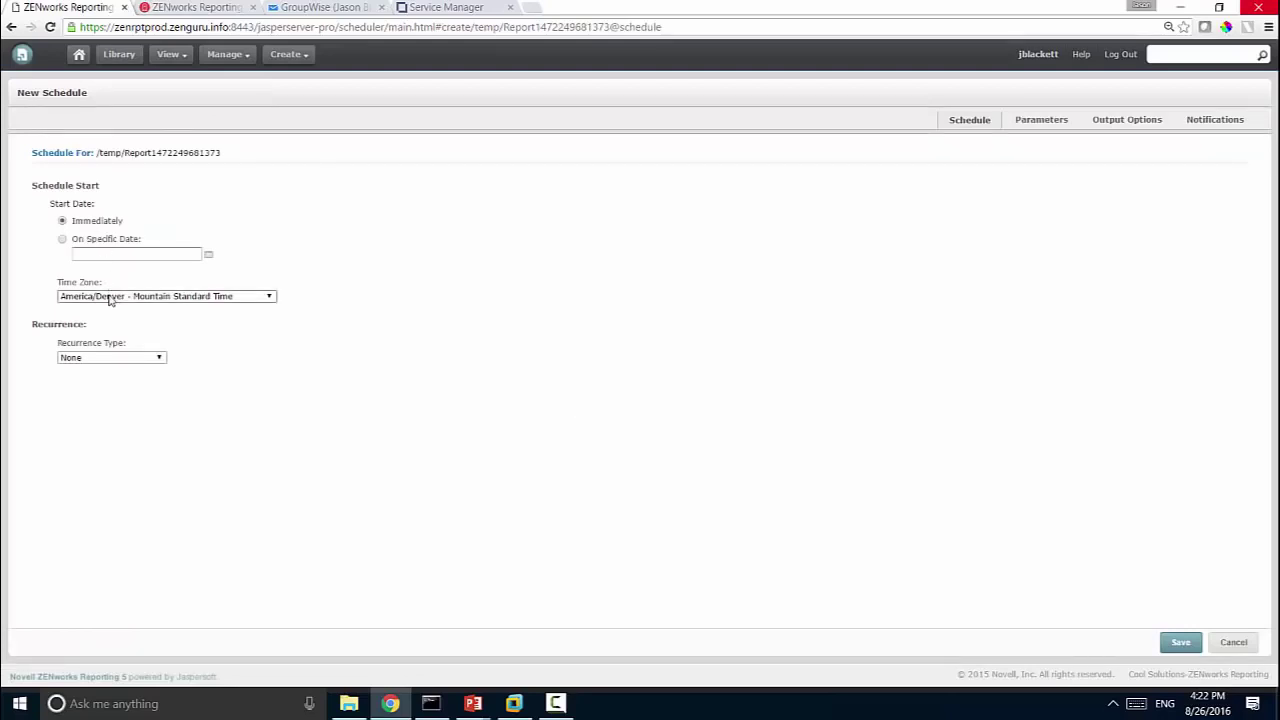
{"action": "left_click", "coordinate": [122, 362]}
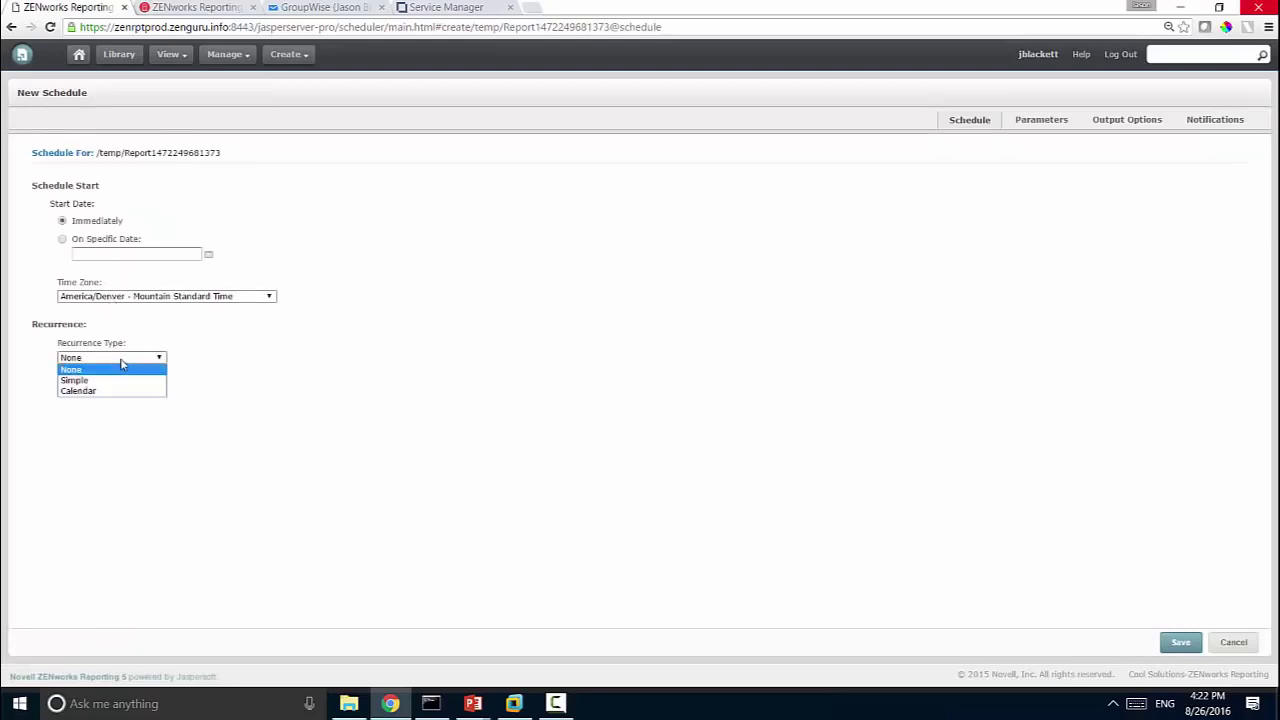
{"action": "left_click", "coordinate": [130, 380]}
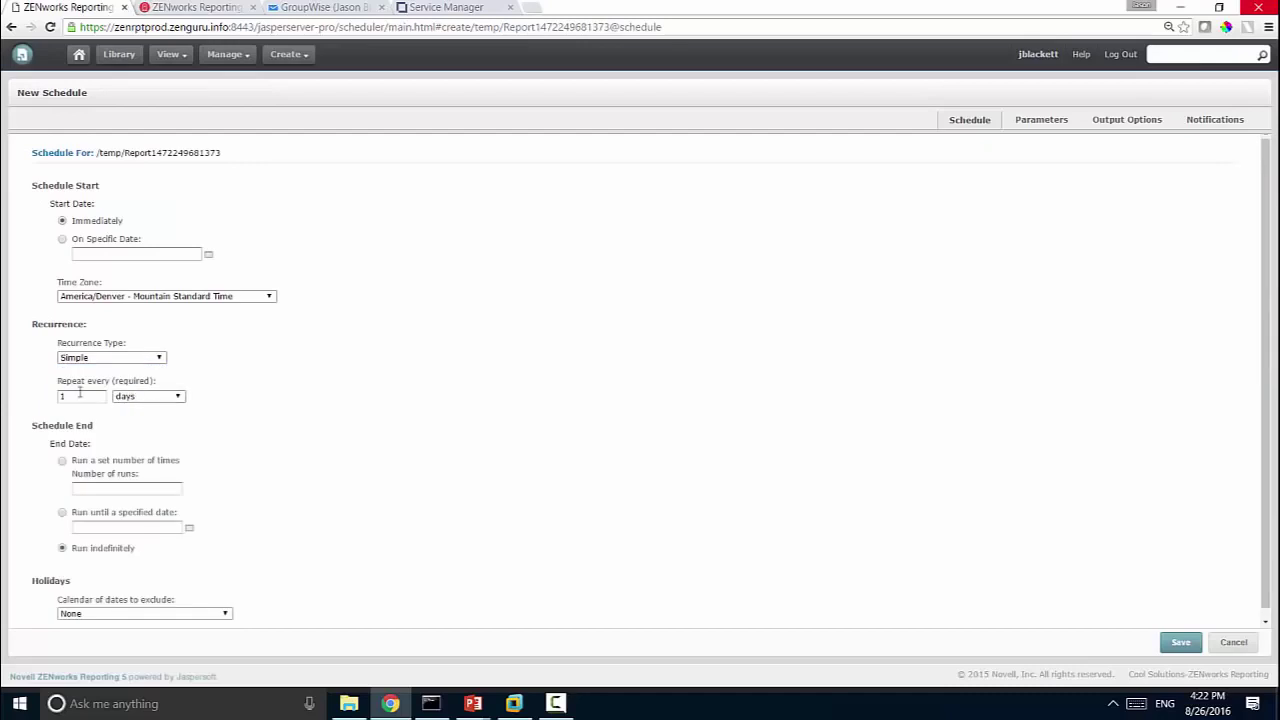
{"action": "left_click", "coordinate": [87, 398]}
Step: Review the report parameters, checking the date filter value DAY+30
{"action": "left_click_drag", "start_coordinate": [1272, 435], "coordinate": [1272, 521]}
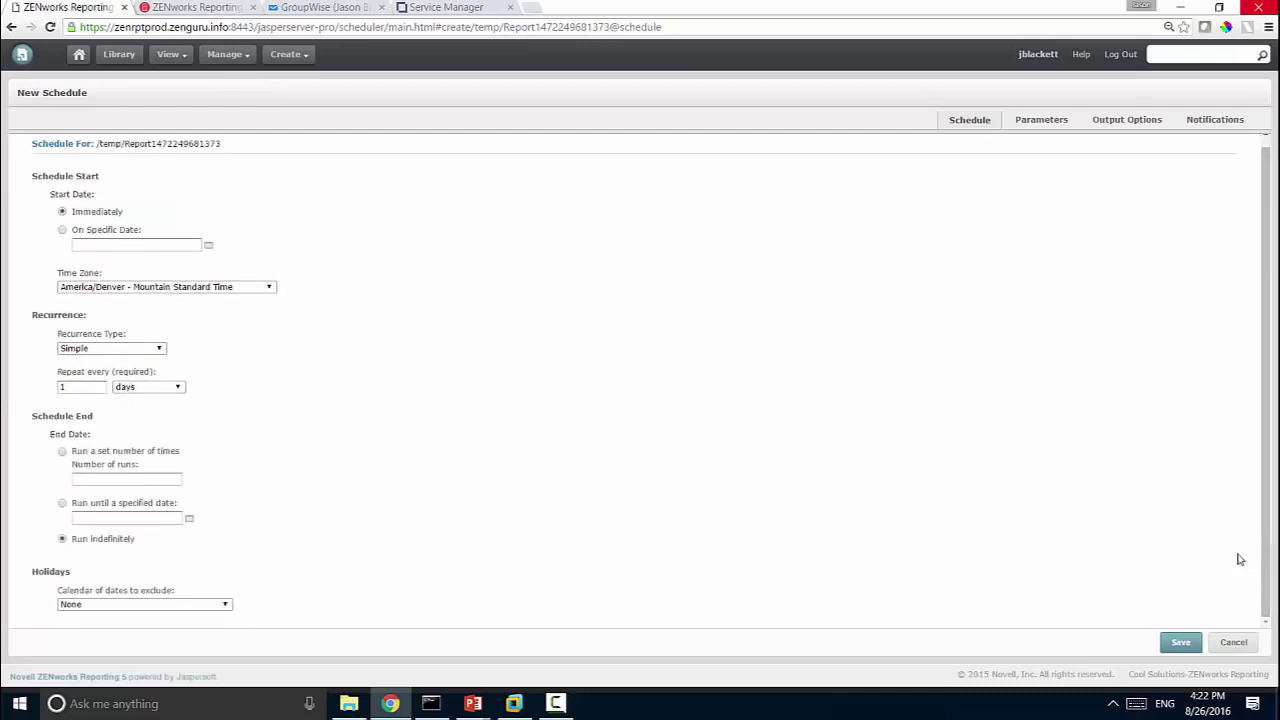
{"action": "left_click", "coordinate": [1026, 133]}
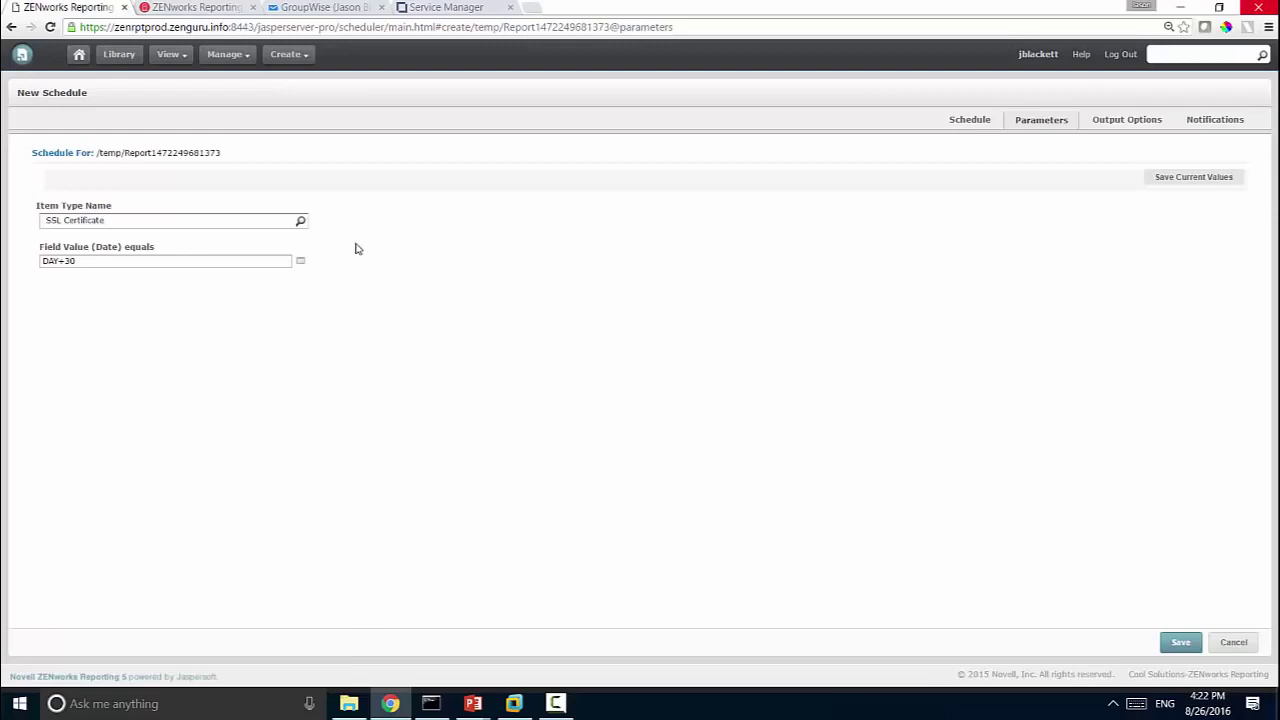
{"action": "left_click", "coordinate": [80, 261]}
Step: Keep the default locale and PDF output, turning off overwrite, repository output and FTP delivery
{"action": "left_click", "coordinate": [1141, 131]}
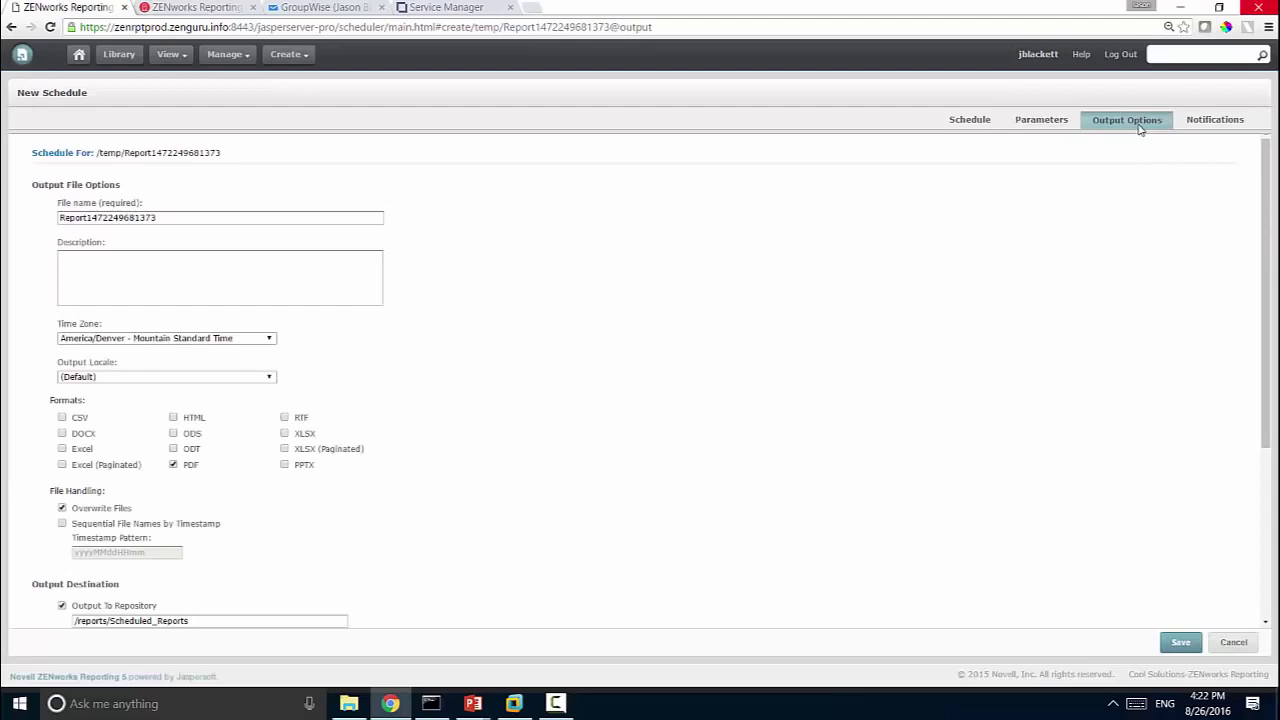
{"action": "left_click_drag", "start_coordinate": [1270, 164], "coordinate": [1267, 193]}
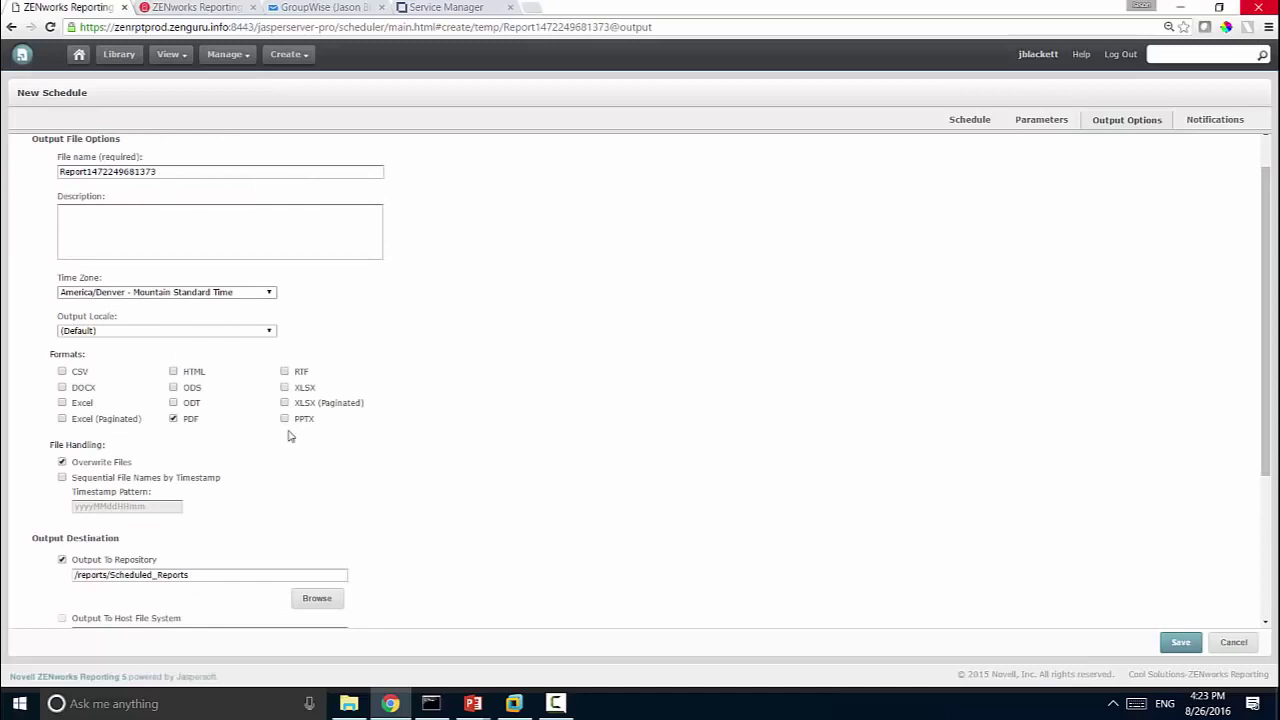
{"action": "left_click", "coordinate": [126, 332]}
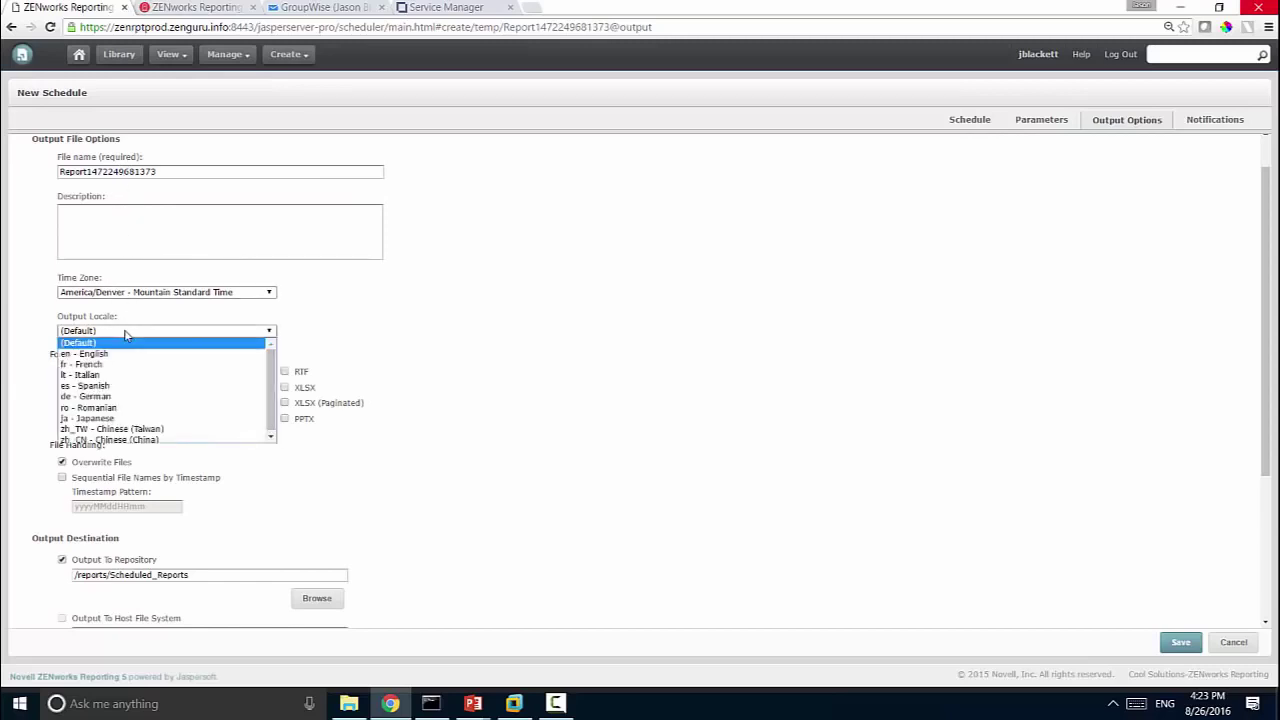
{"action": "left_click", "coordinate": [354, 351]}
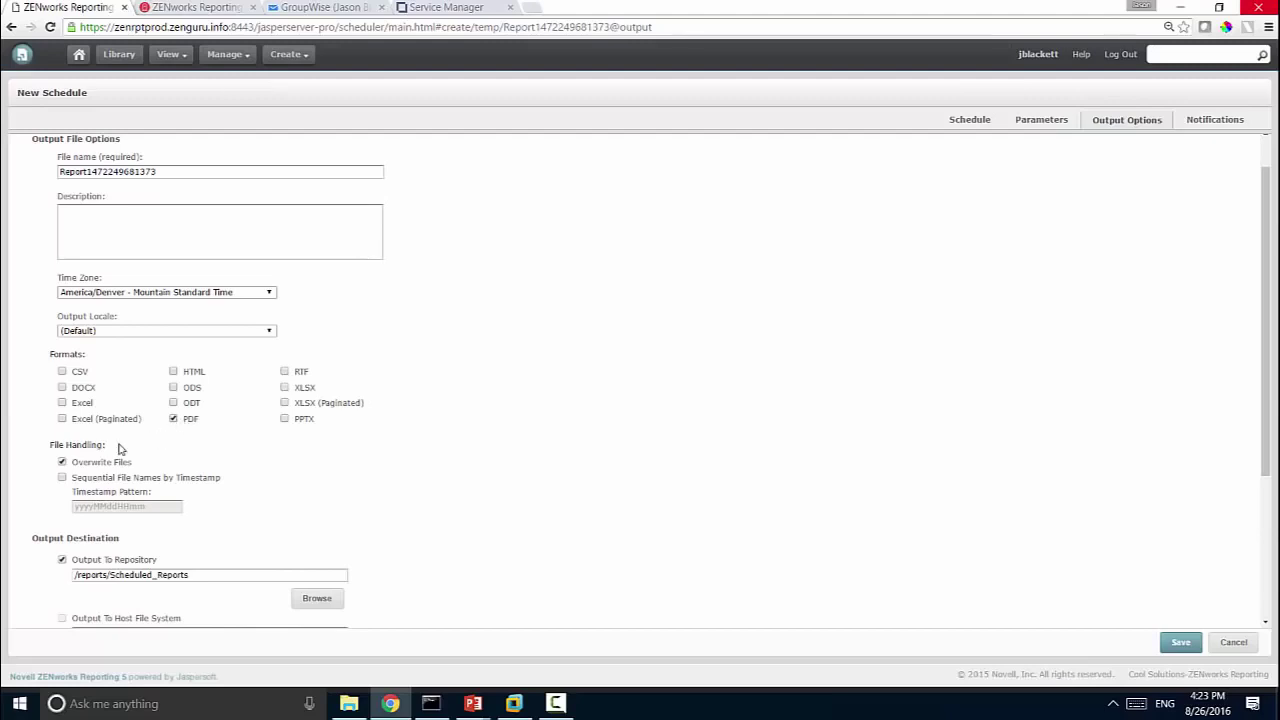
{"action": "left_click", "coordinate": [62, 462]}
{"action": "left_click", "coordinate": [62, 560]}
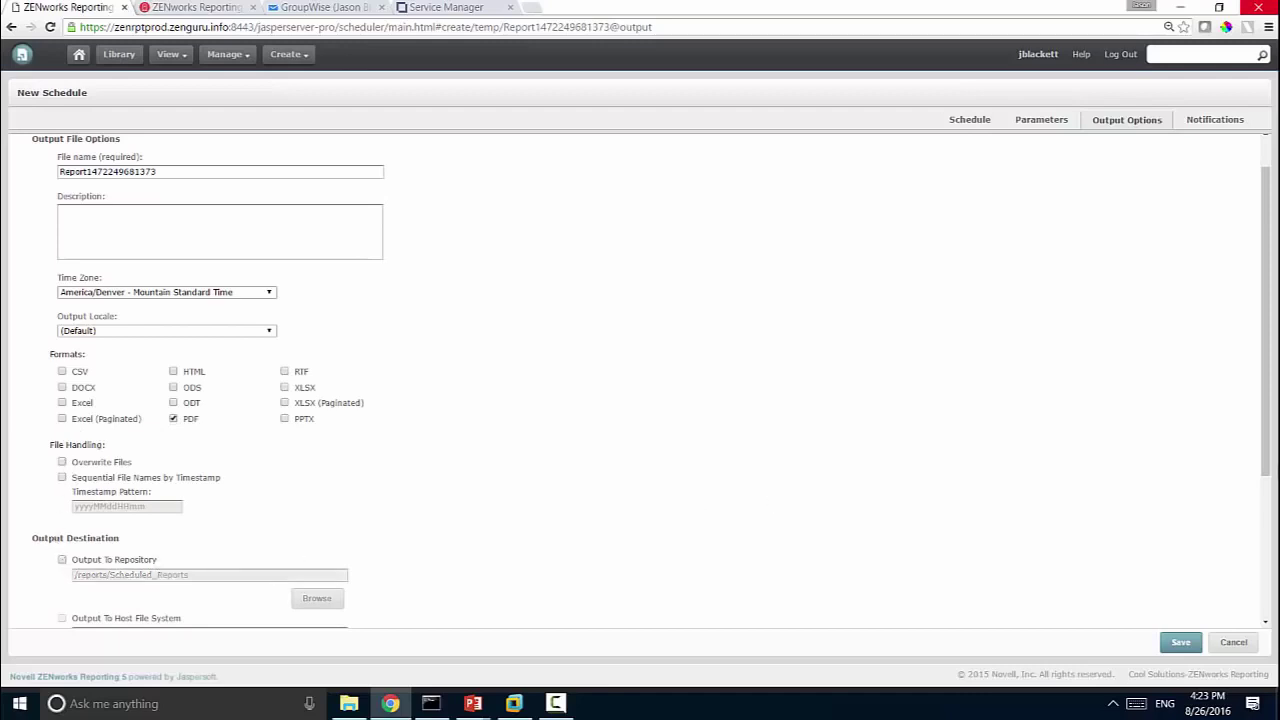
{"action": "left_click_drag", "start_coordinate": [1265, 468], "coordinate": [1268, 576]}
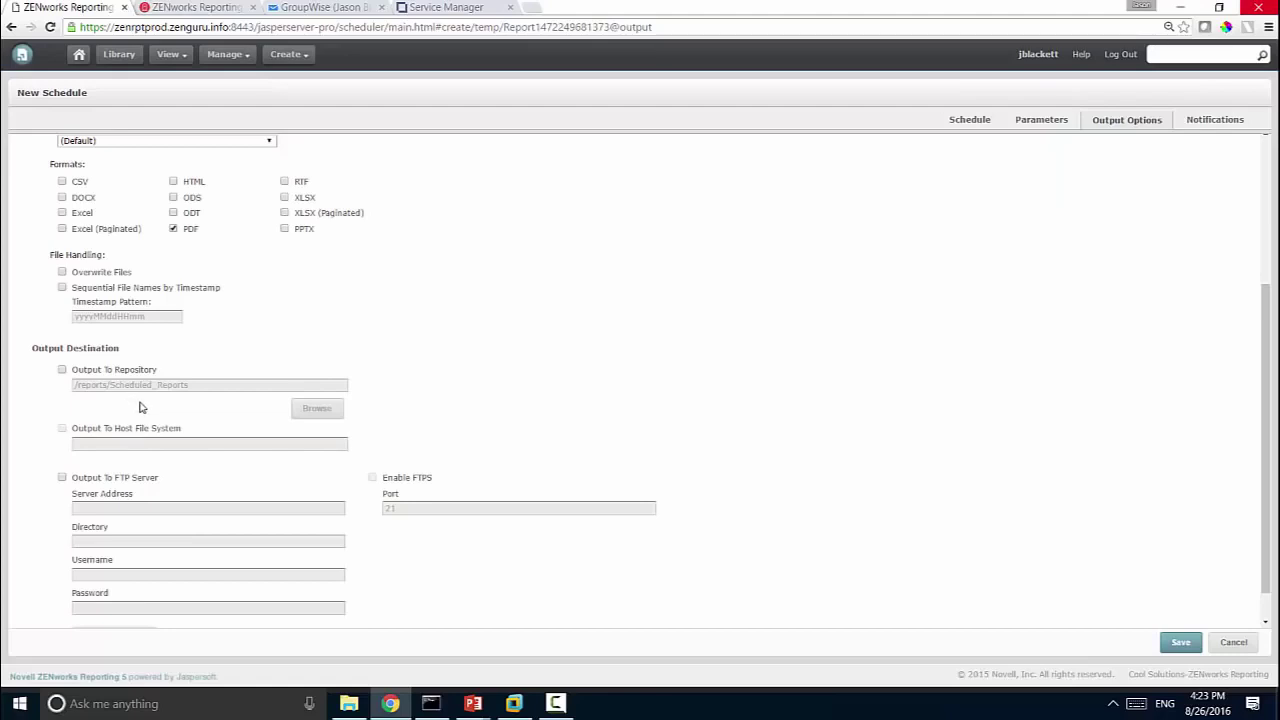
{"action": "left_click", "coordinate": [133, 480]}
{"action": "left_click_drag", "start_coordinate": [1265, 437], "coordinate": [1264, 472]}
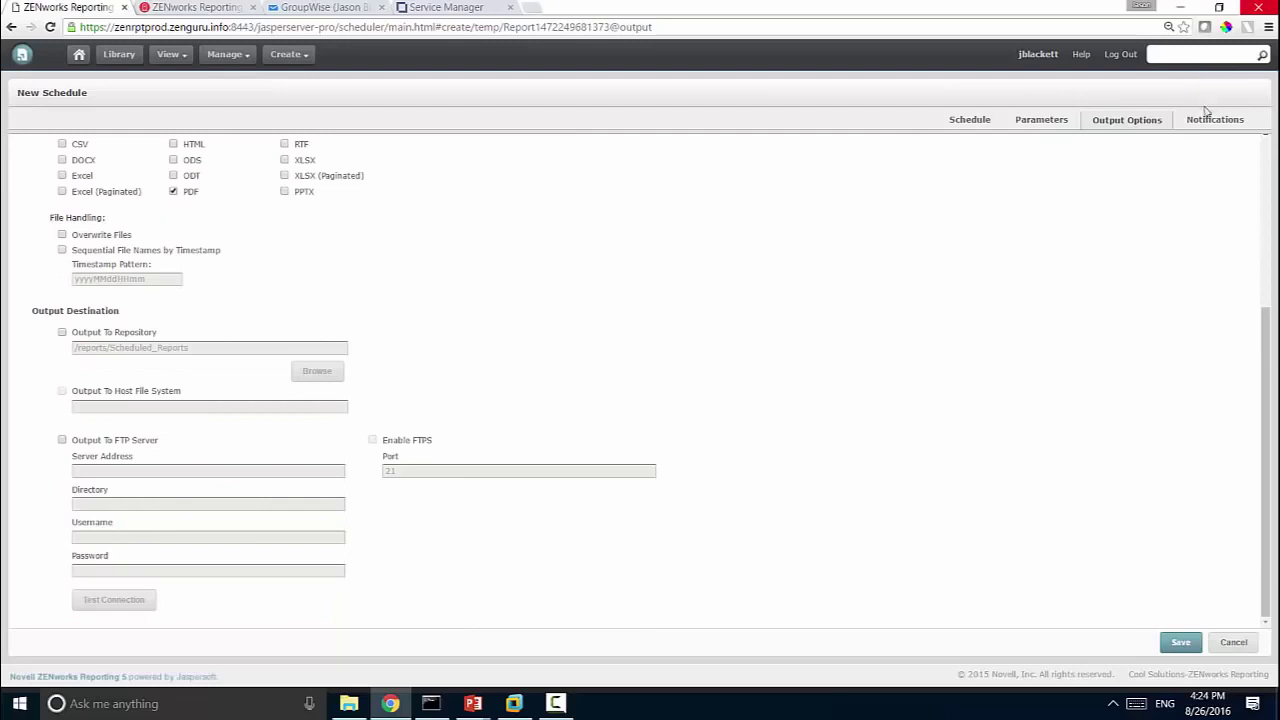
Step: Enter the user's e-mail address as recipient and the subject 'Certificates expiring soon'
{"action": "left_click", "coordinate": [1206, 120]}
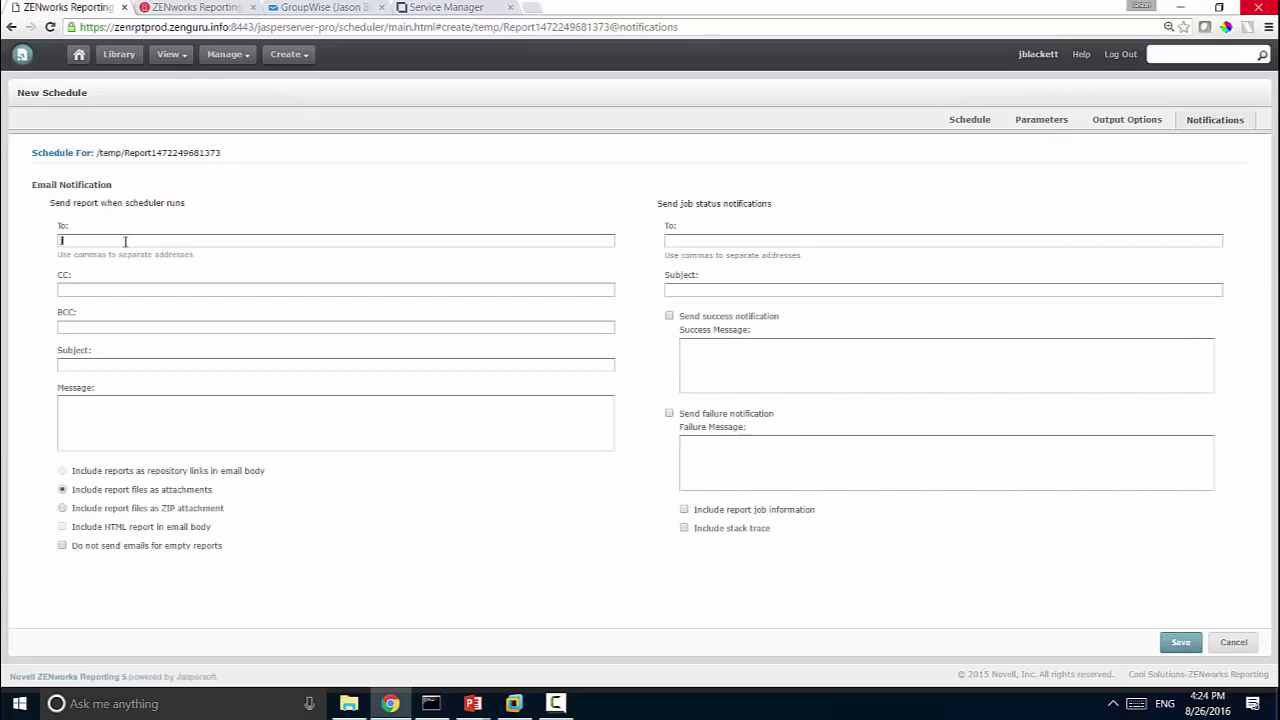
{"action": "left_click", "coordinate": [77, 364]}
{"action": "type", "text": "Certificates"}
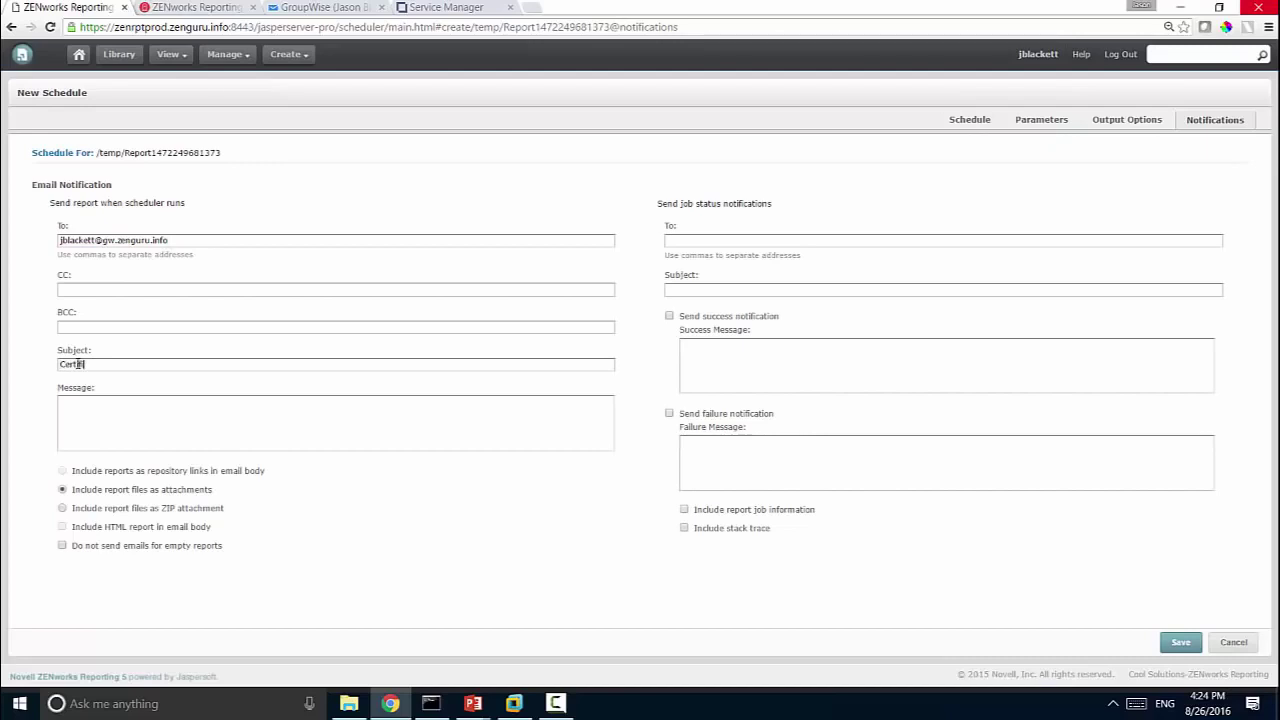
{"action": "type", "text": " expir"}
{"action": "key", "text": "BackSpace"}
{"action": "type", "text": "iring soonE"}
{"action": "key", "text": "BackSpace"}
Step: End the subject with '!', add the message about SSL certificates expiring in 30 days, and save
{"action": "type", "text": "!"}
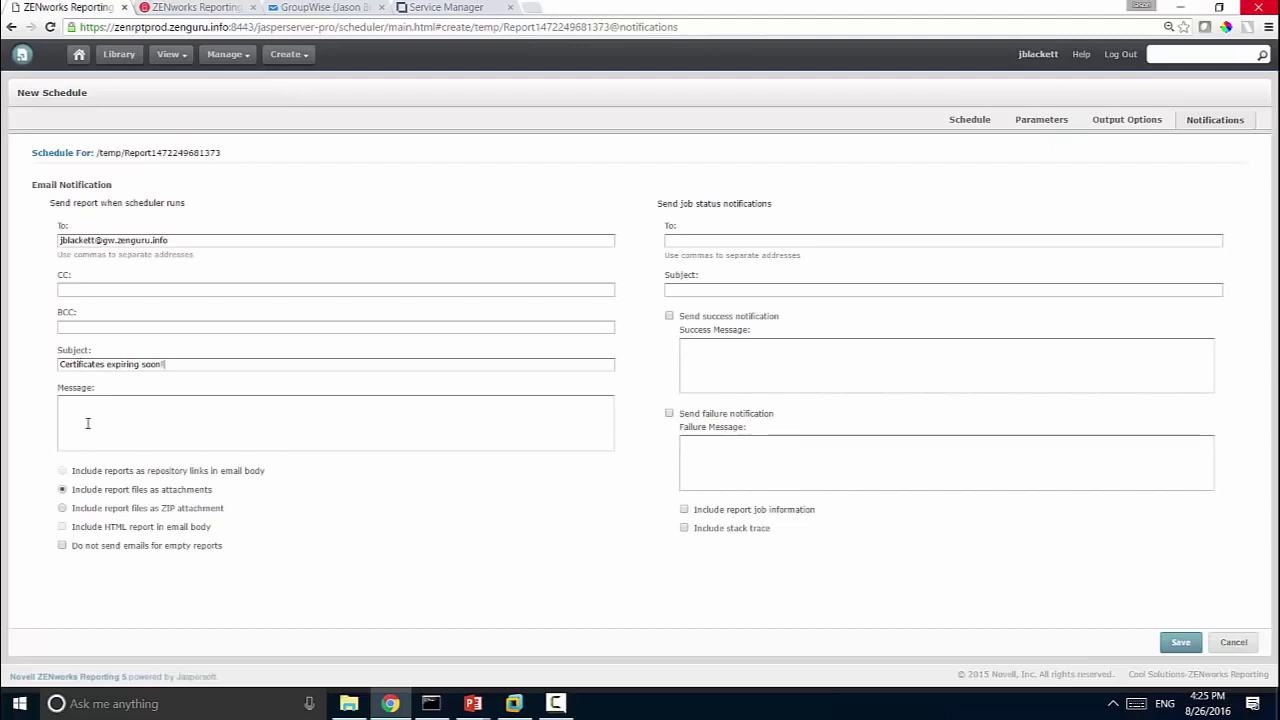
{"action": "left_click", "coordinate": [87, 420]}
{"action": "type", "text": "There are SSL certificates that are expi"}
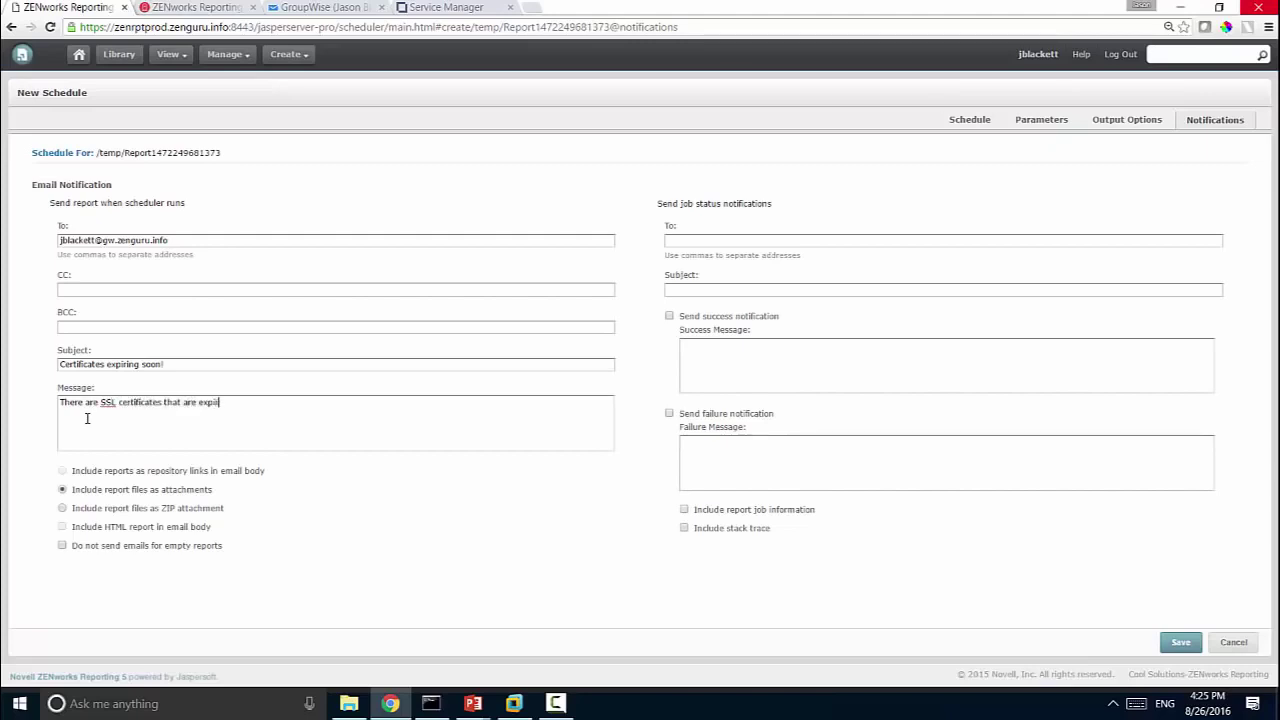
{"action": "type", "text": "ring in the next 30 da"}
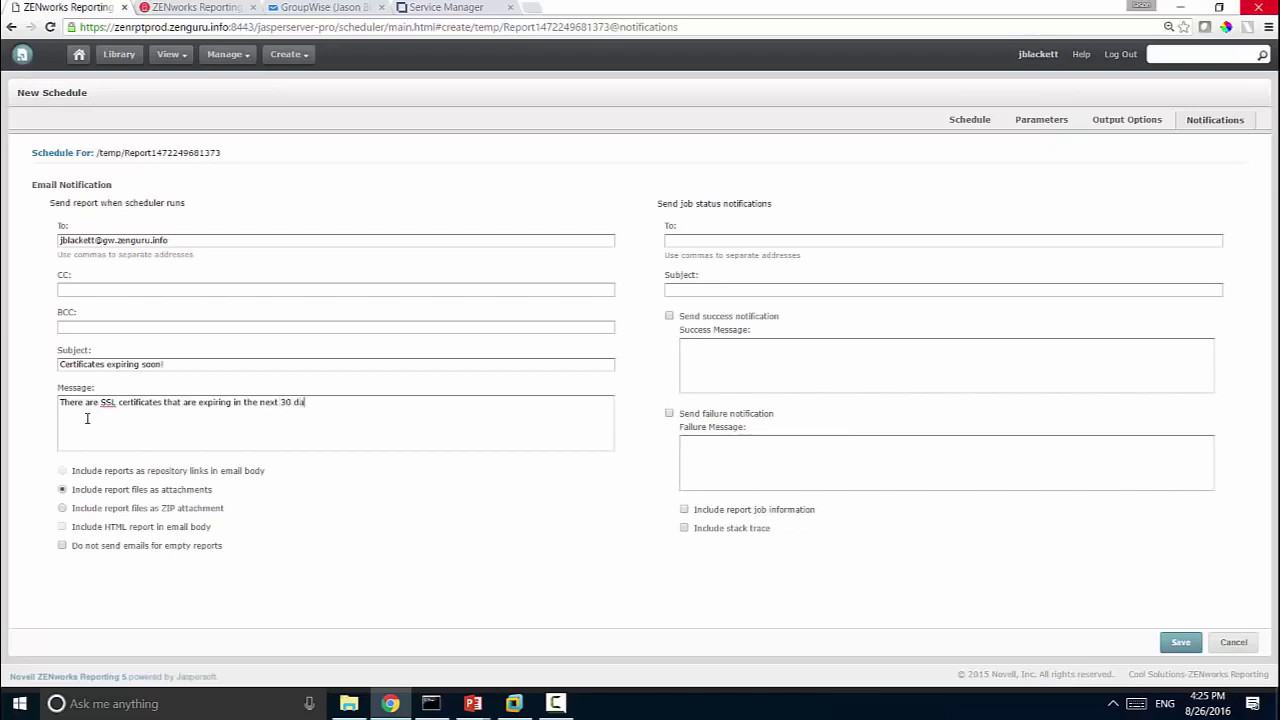
{"action": "type", "text": "ys. Please revie"}
{"action": "key", "text": "BackSpace"}
{"action": "type", "text": "iew and address the issue."}
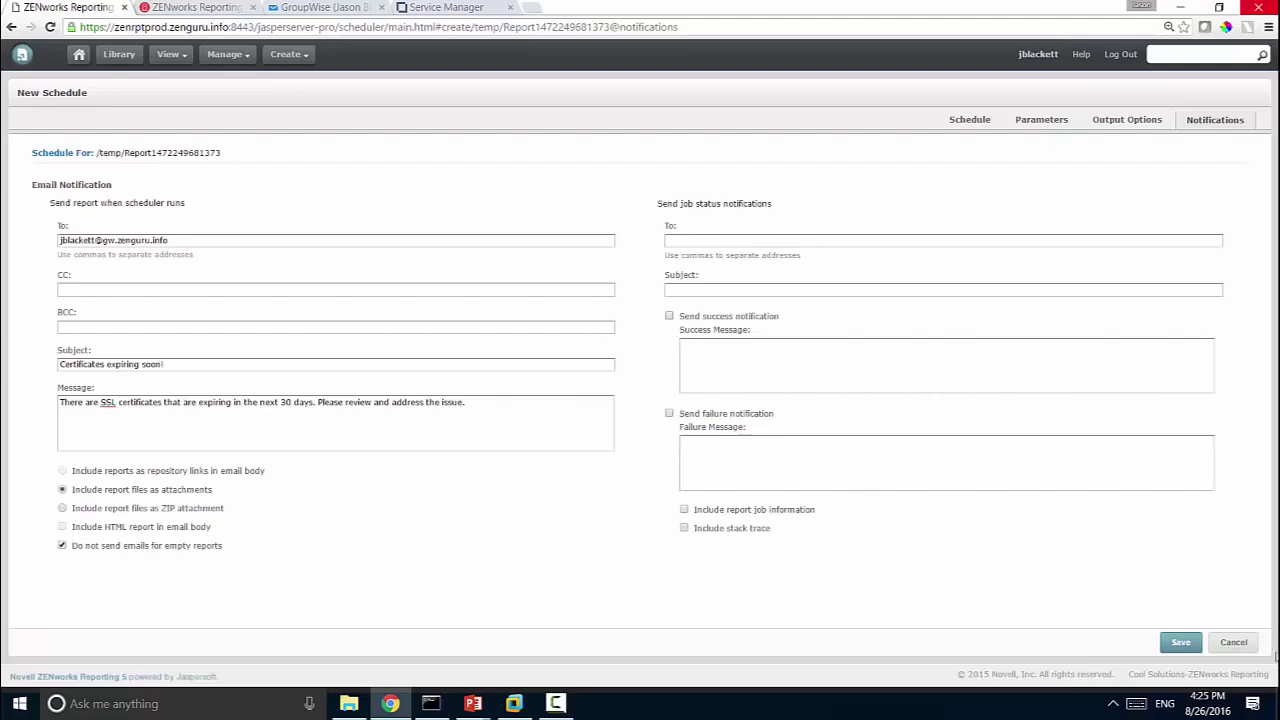
{"action": "left_click", "coordinate": [1177, 645]}
Step: Name the scheduled job 'Daily Schedule Job' and save it
{"action": "left_click", "coordinate": [574, 330]}
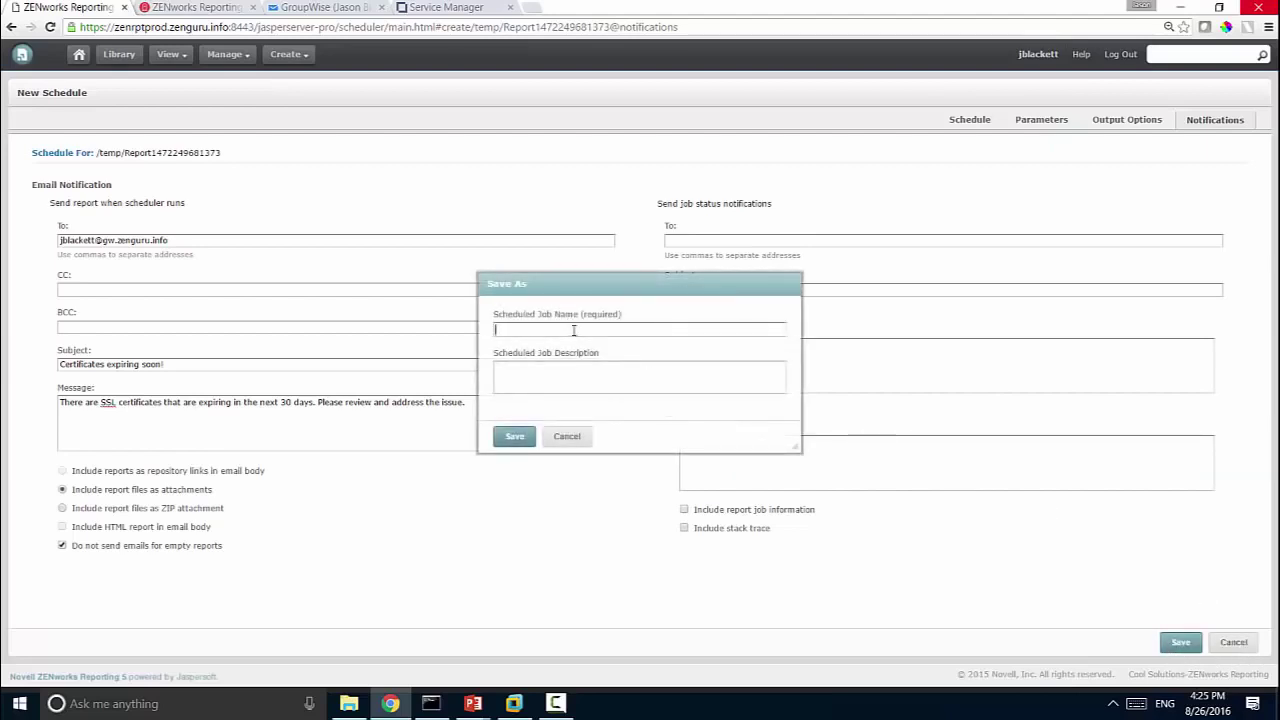
{"action": "type", "text": "D"}
{"action": "key", "text": "BackSpace"}
{"action": "type", "text": "Daily Schedule "}
{"action": "type", "text": "01"}
{"action": "left_click", "coordinate": [514, 436]}
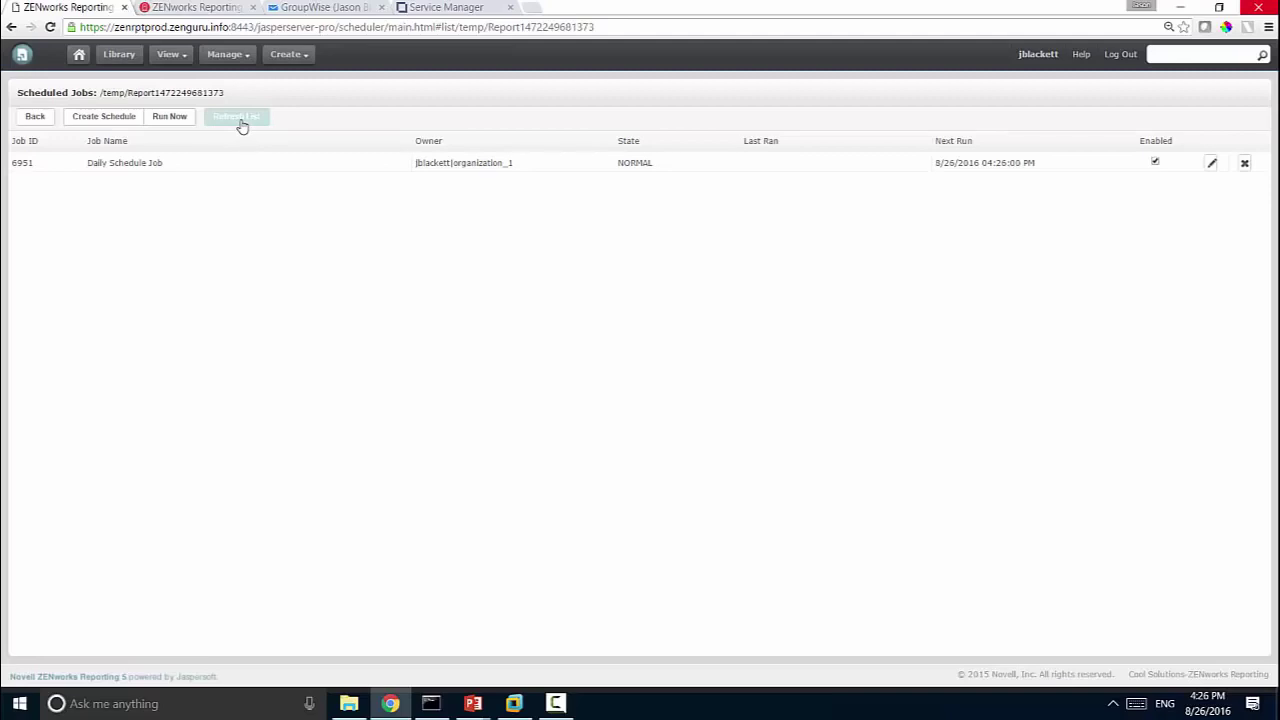
Step: Refresh the jobs list twice until Daily Schedule Job shows its 04:26 PM run
{"action": "left_click", "coordinate": [237, 117]}
{"action": "left_click", "coordinate": [241, 122]}
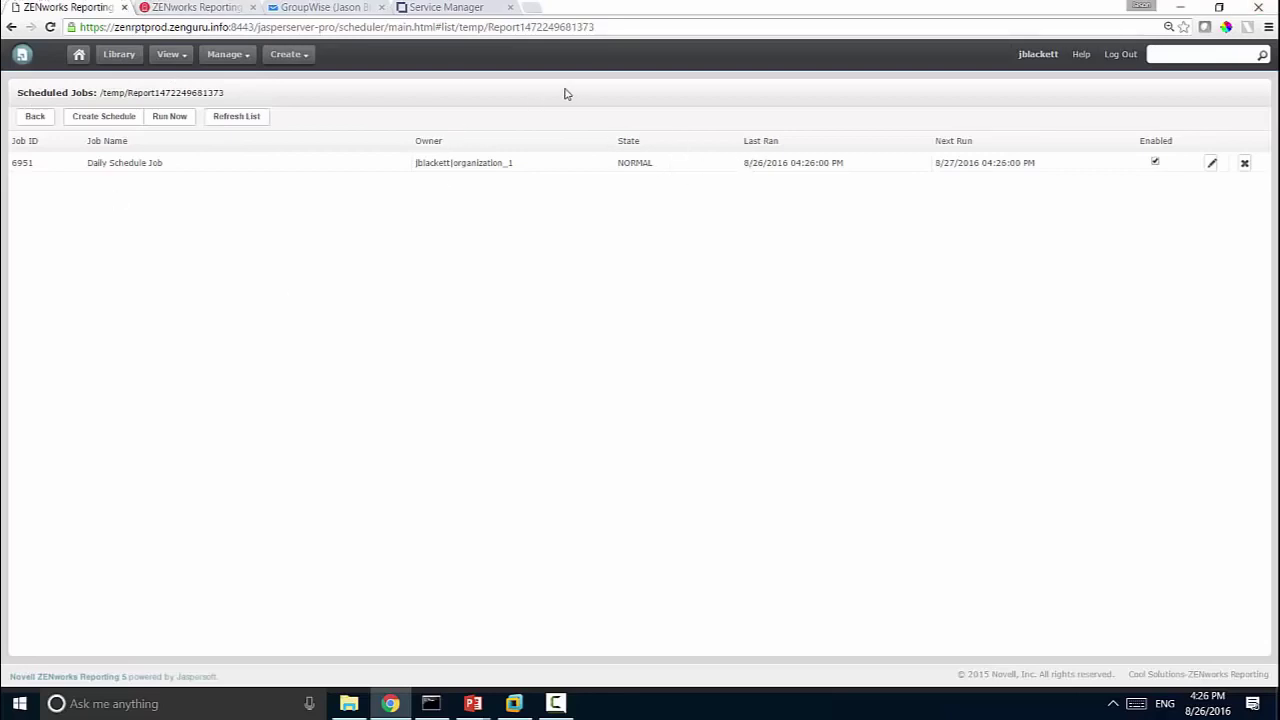
Step: Reload the GroupWise mailbox, logging in with the user name and password when prompted
{"action": "left_click", "coordinate": [321, 7]}
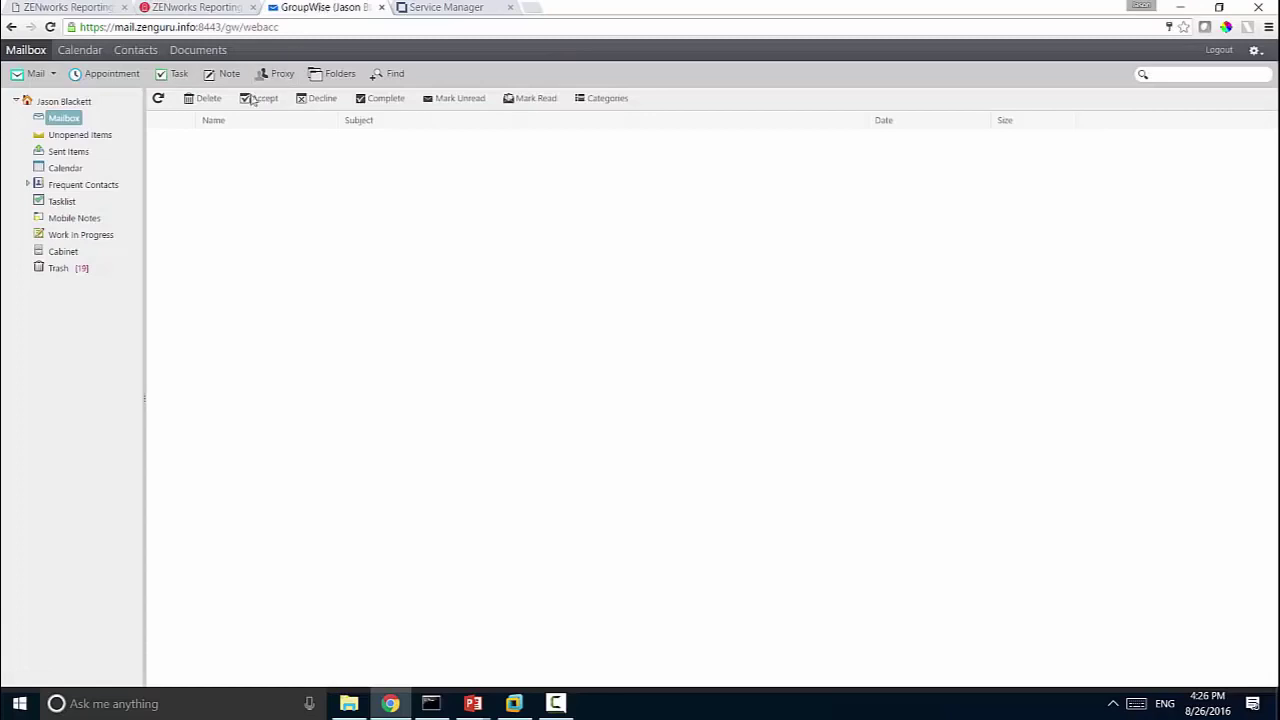
{"action": "left_click", "coordinate": [161, 101]}
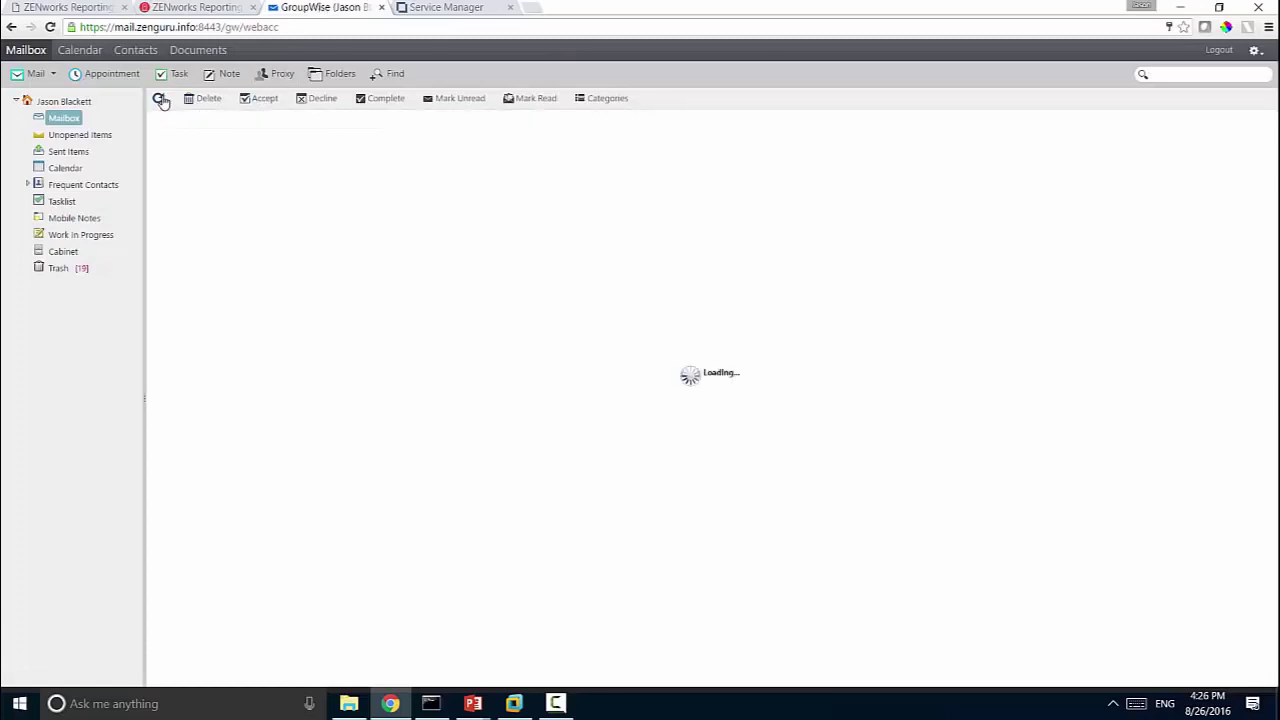
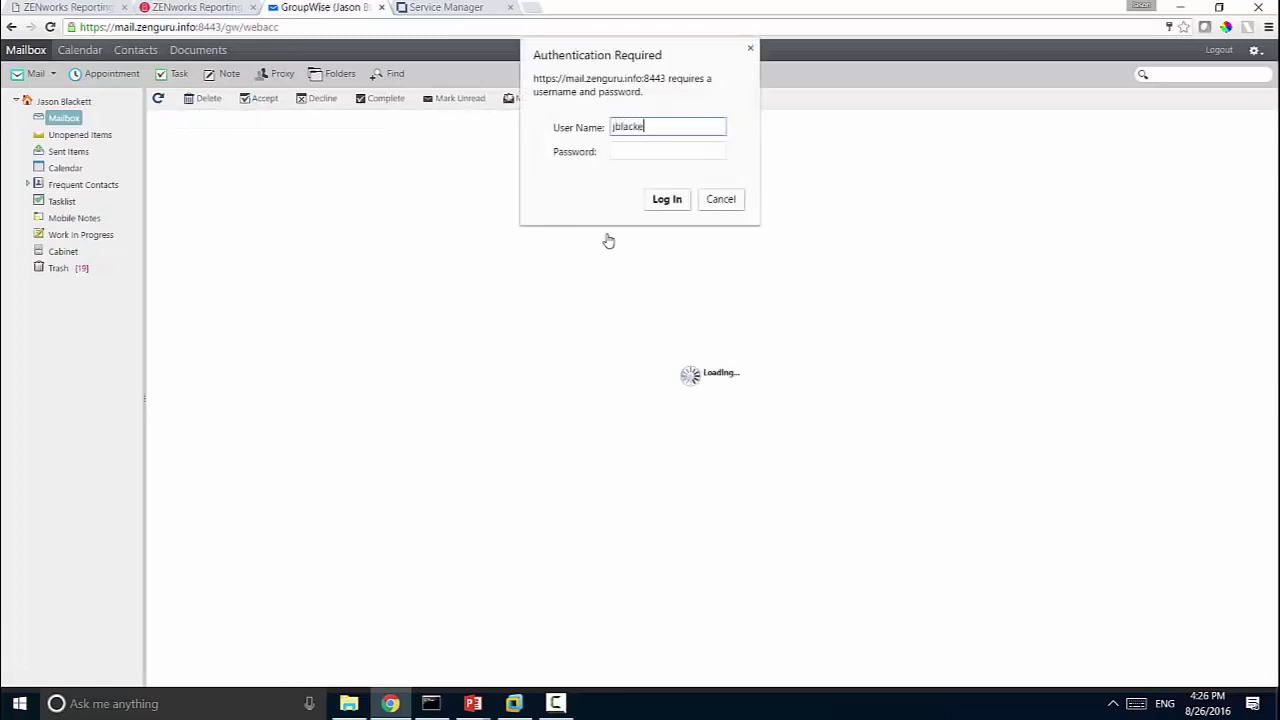
{"action": "key", "text": "Tab"}
{"action": "type", "text": "******"}
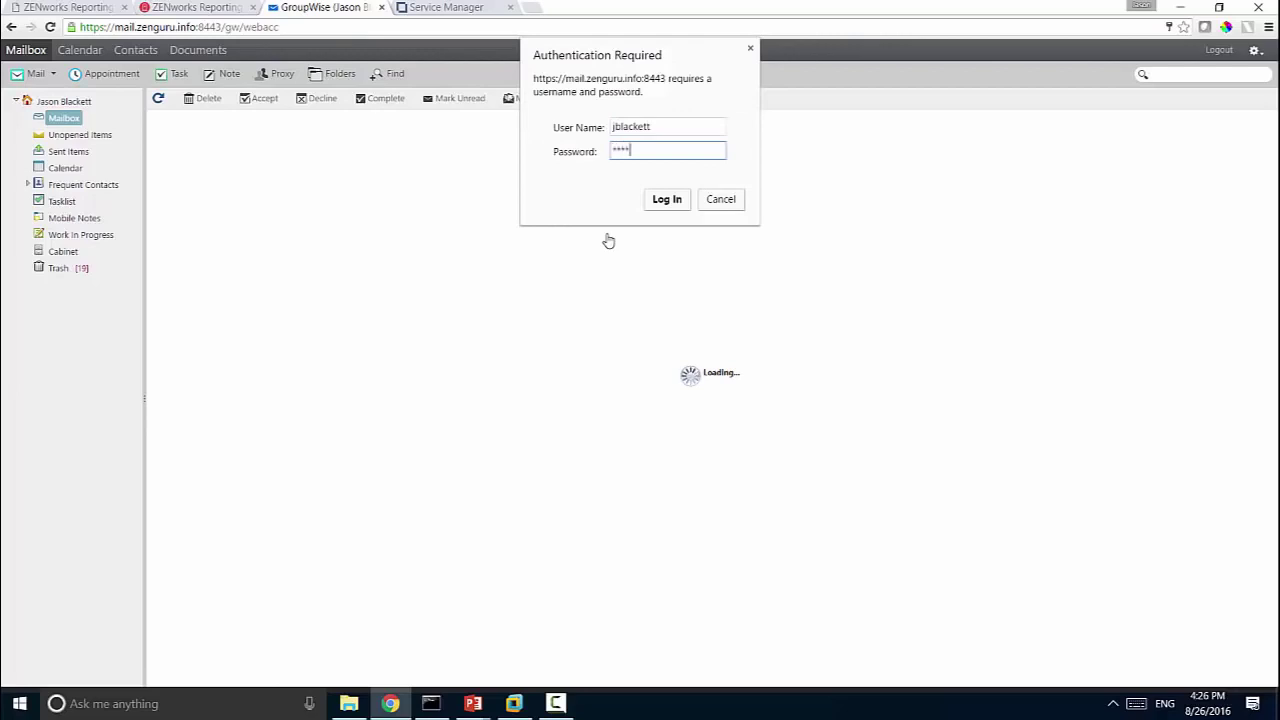
{"action": "key", "text": "BackSpace"}
{"action": "key", "text": "BackSpace"}
{"action": "key", "text": "BackSpace"}
{"action": "key", "text": "BackSpace"}
{"action": "key", "text": "BackSpace"}
{"action": "type", "text": "************"}
{"action": "left_click", "coordinate": [672, 204]}
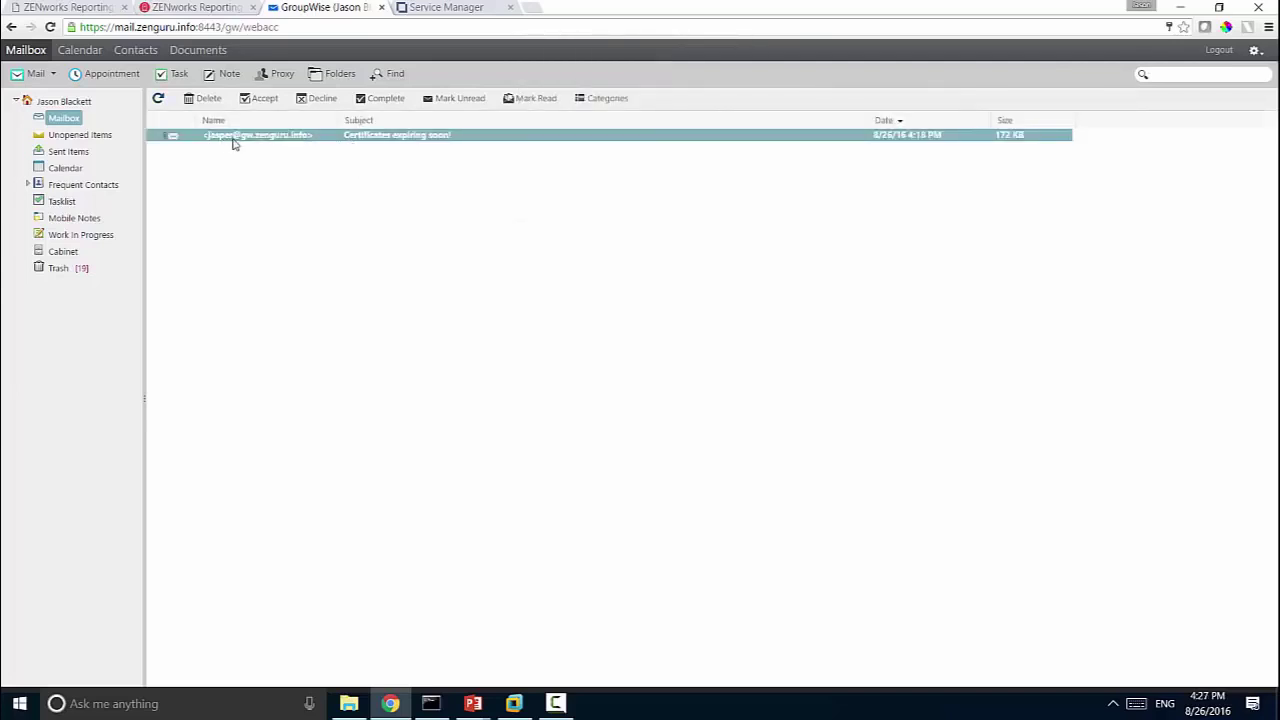
Step: Open the 'Certificates expiring soon!' email and view its Report1472249681373.pdf attachment
{"action": "double_click", "coordinate": [303, 136]}
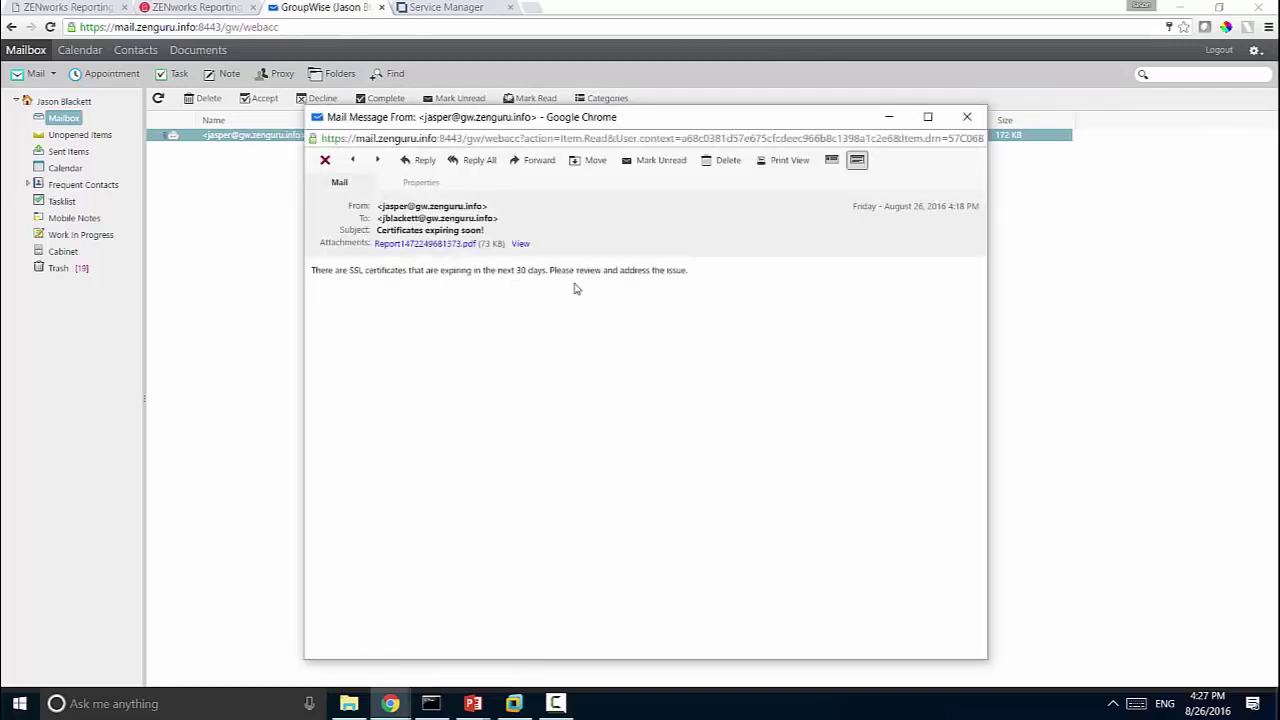
{"action": "left_click", "coordinate": [388, 246]}
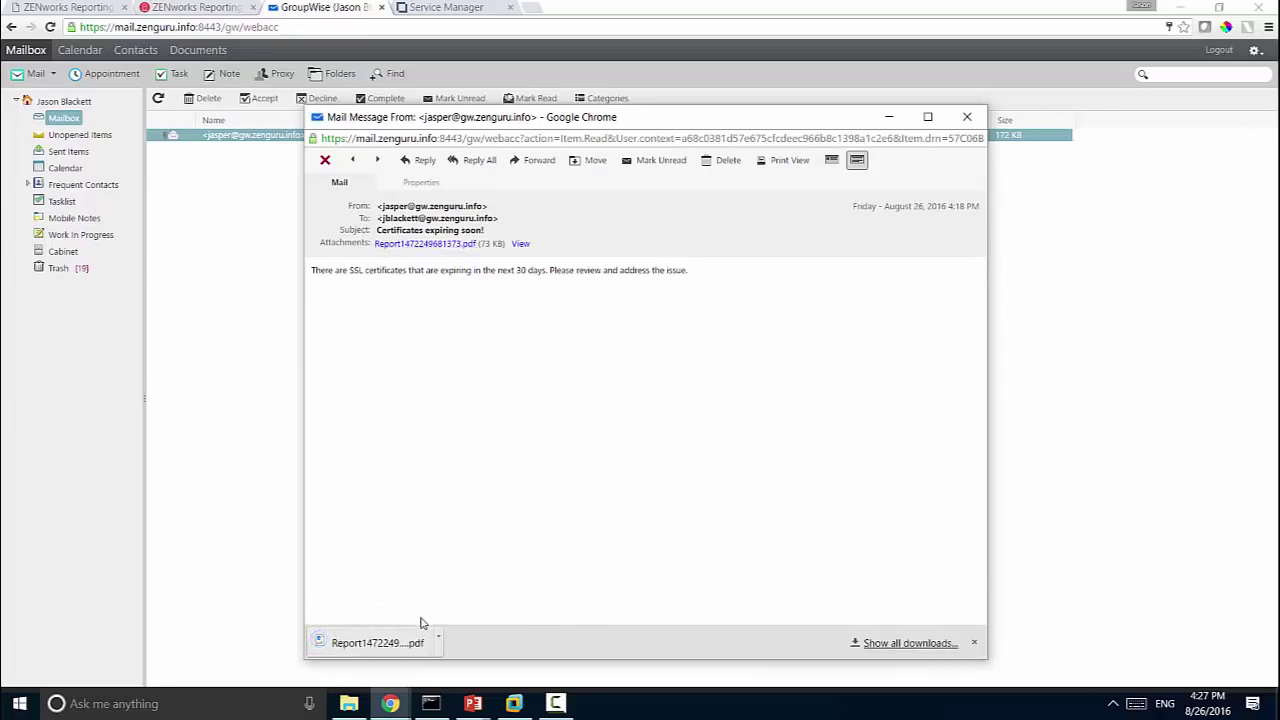
{"action": "left_click", "coordinate": [378, 645]}
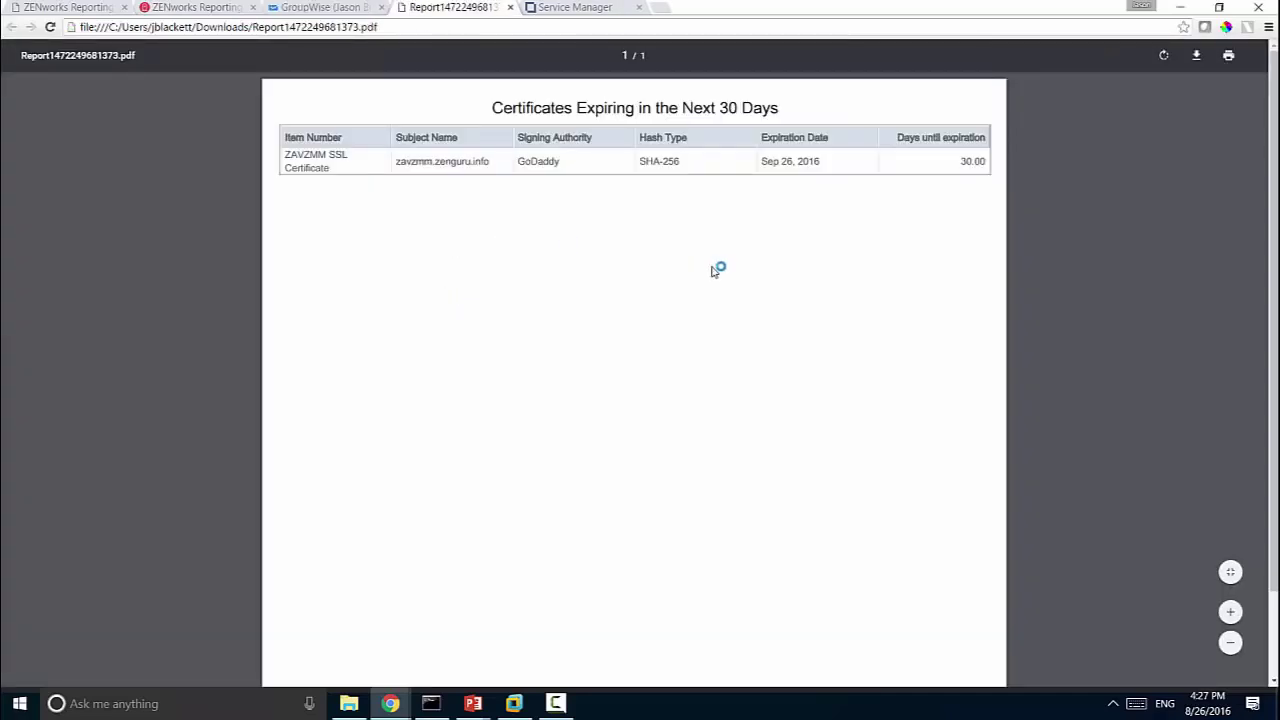